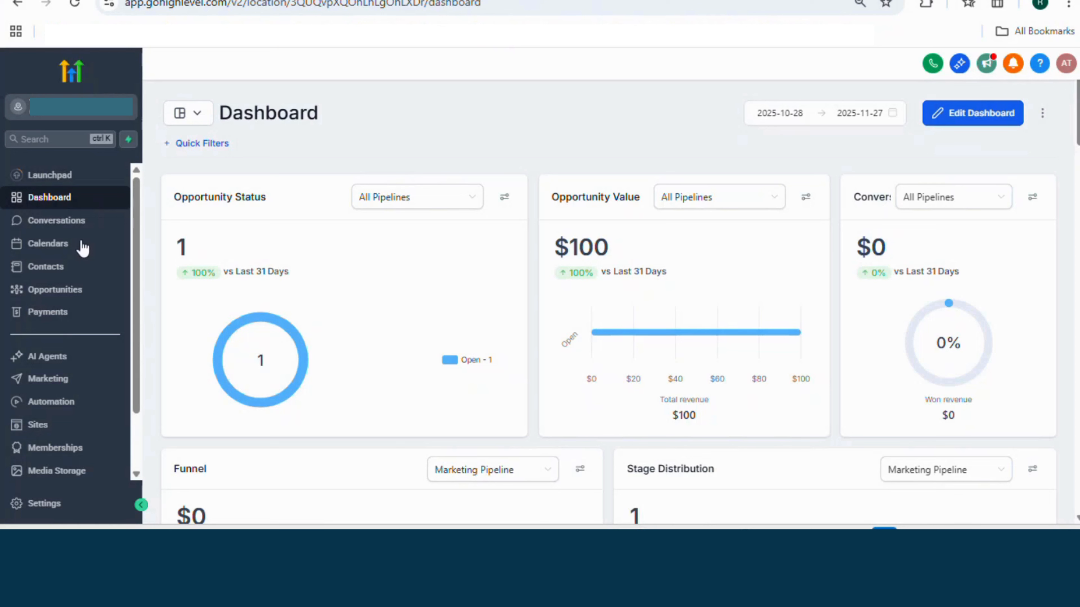
Open the contacts list and examine the new-contact form's fields, including contact type, time zone and DND options, without saving.
{"action": "left_click", "coordinate": [92, 279]}
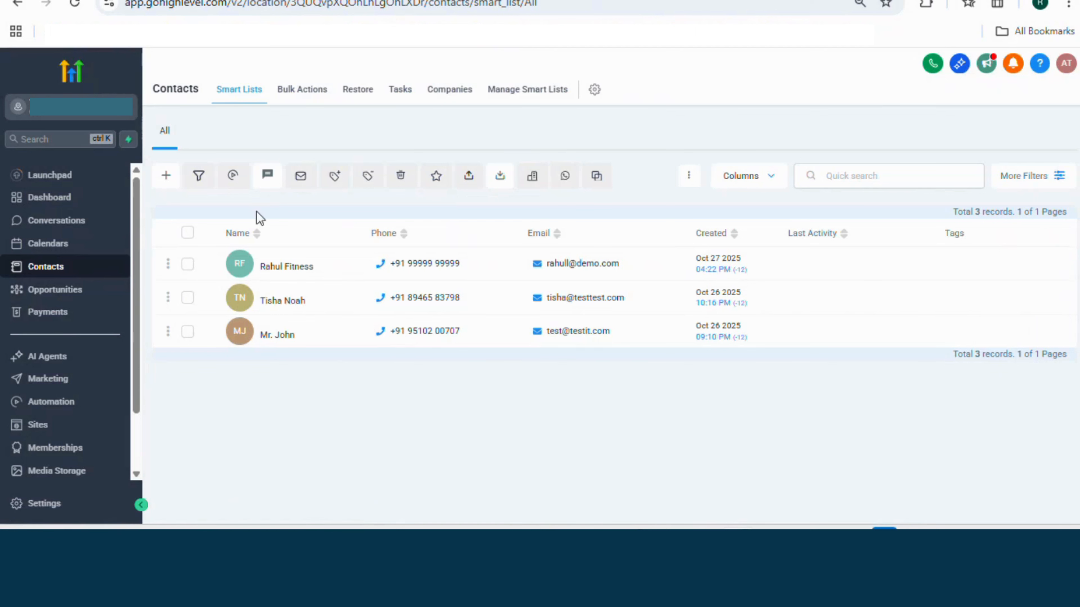
{"action": "left_click", "coordinate": [167, 178]}
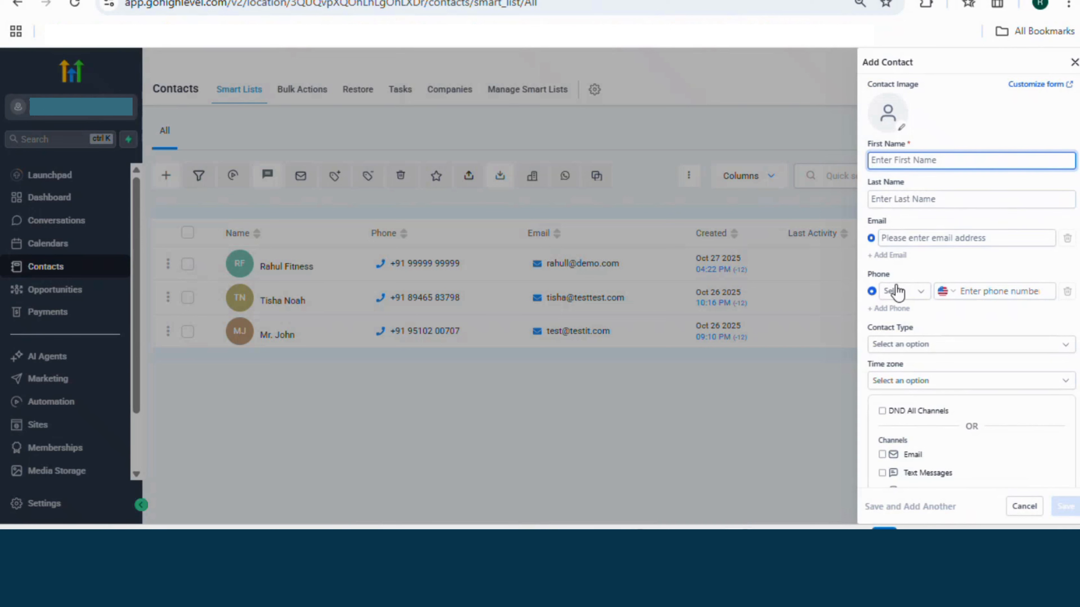
{"action": "left_click", "coordinate": [921, 344]}
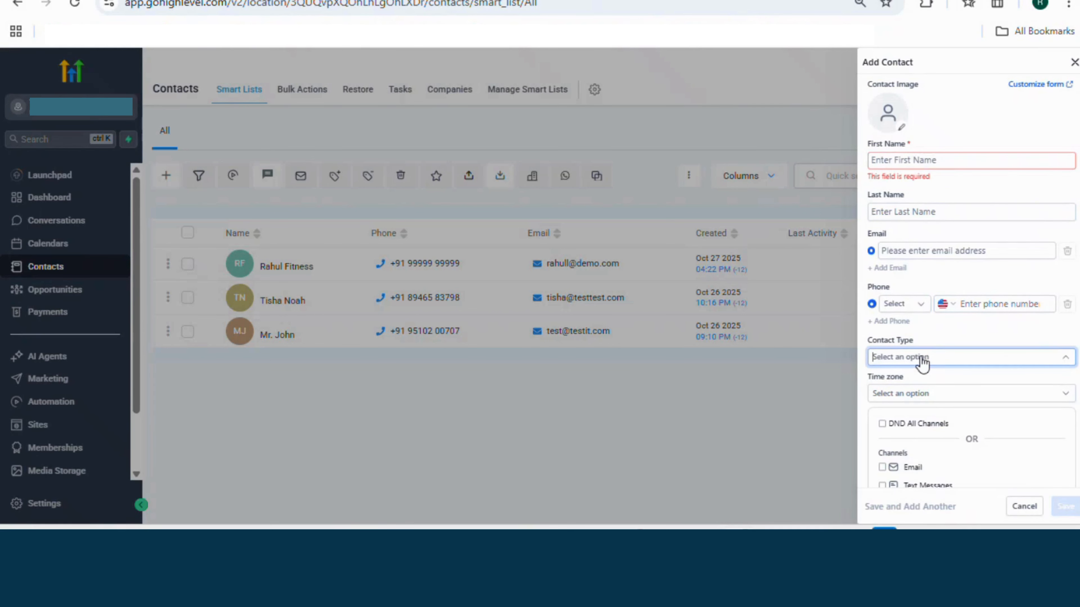
{"action": "scroll", "coordinate": [961, 334], "scroll_direction": "down", "scroll_amount": 2}
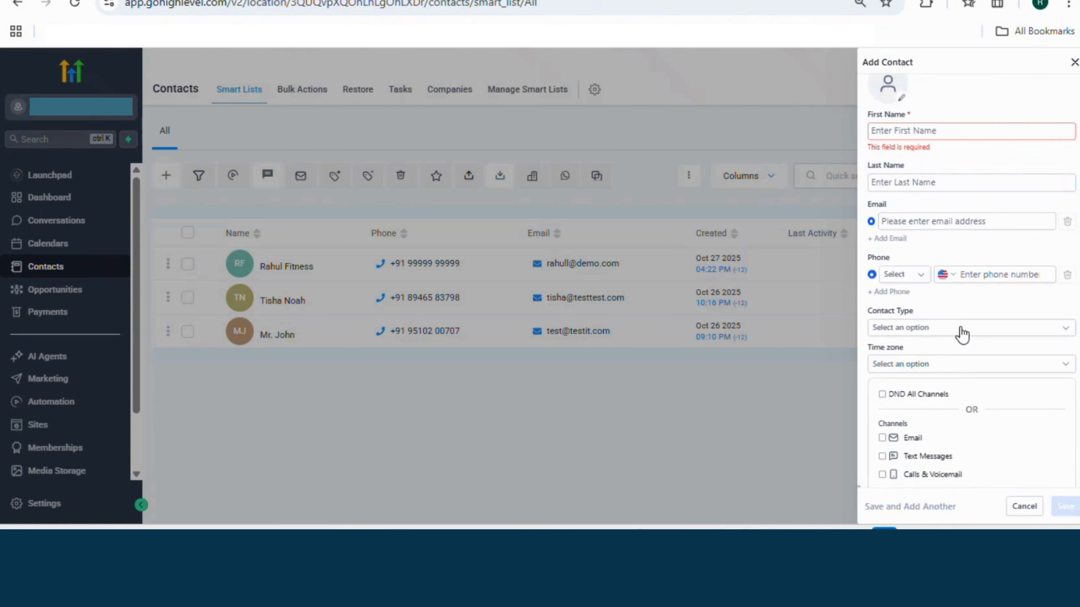
{"action": "scroll", "coordinate": [960, 327], "scroll_direction": "down", "scroll_amount": 1}
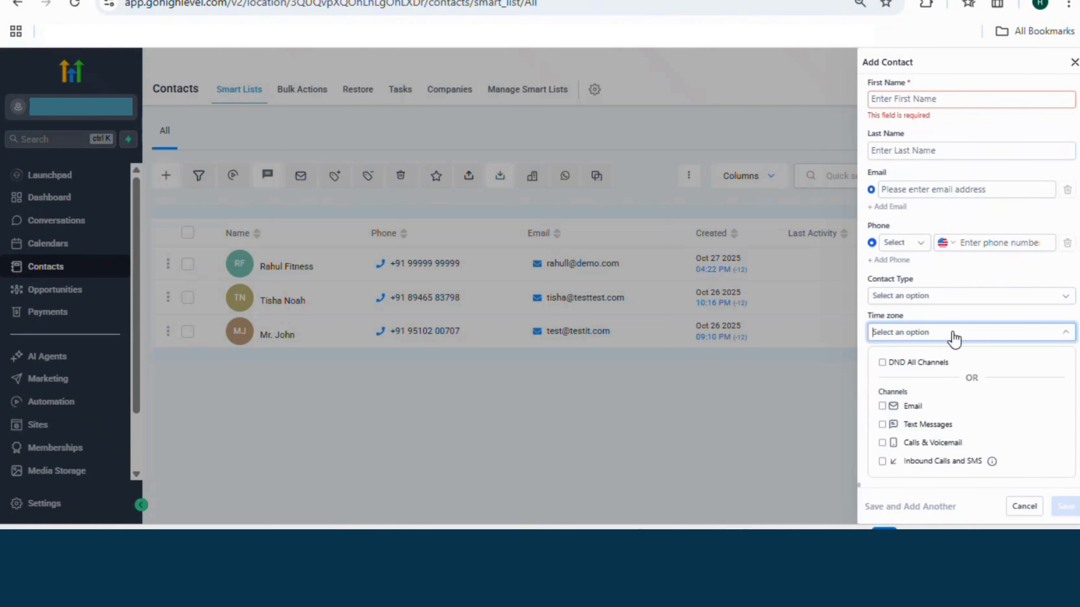
{"action": "left_click", "coordinate": [958, 310]}
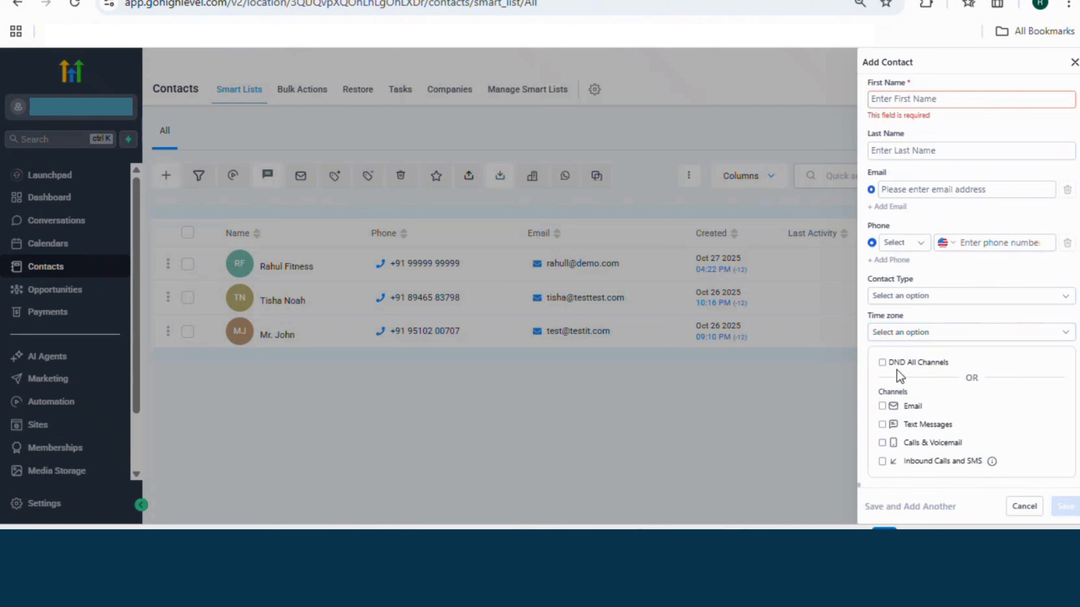
{"action": "left_click", "coordinate": [880, 367]}
{"action": "left_click", "coordinate": [881, 367]}
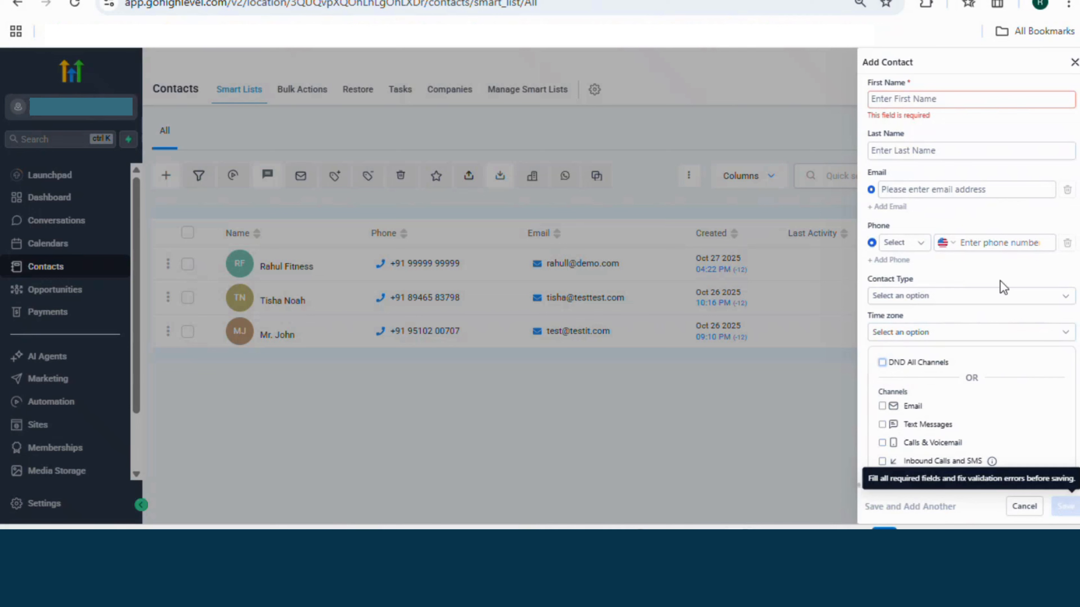
{"action": "left_click", "coordinate": [1074, 64]}
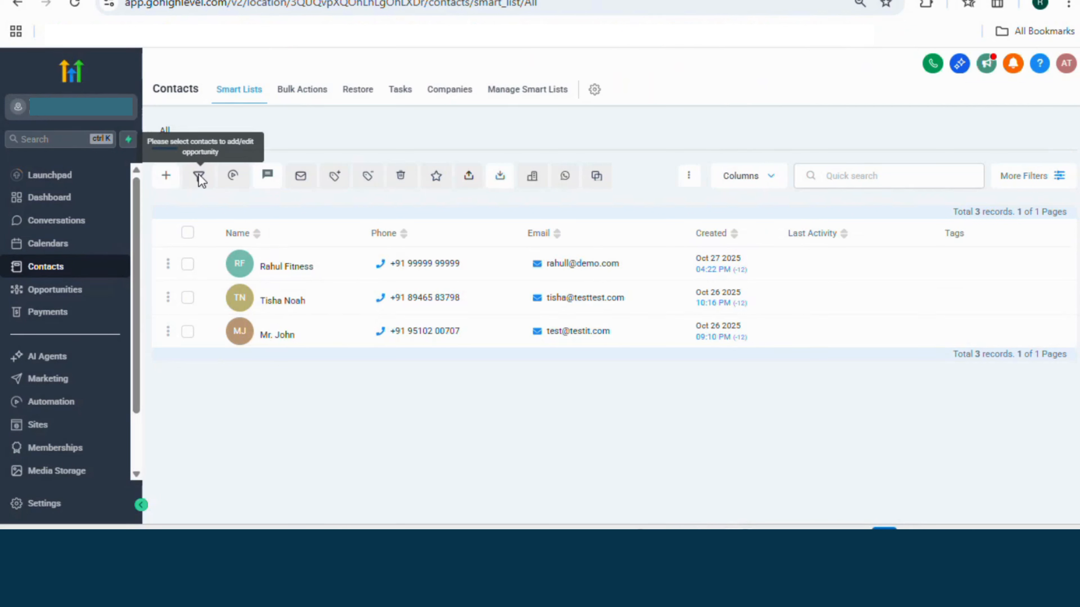
Select all contacts and try out the bulk opportunity form with Sales Pipeline and the New Lead stage, closing it without submitting.
{"action": "left_click", "coordinate": [190, 235]}
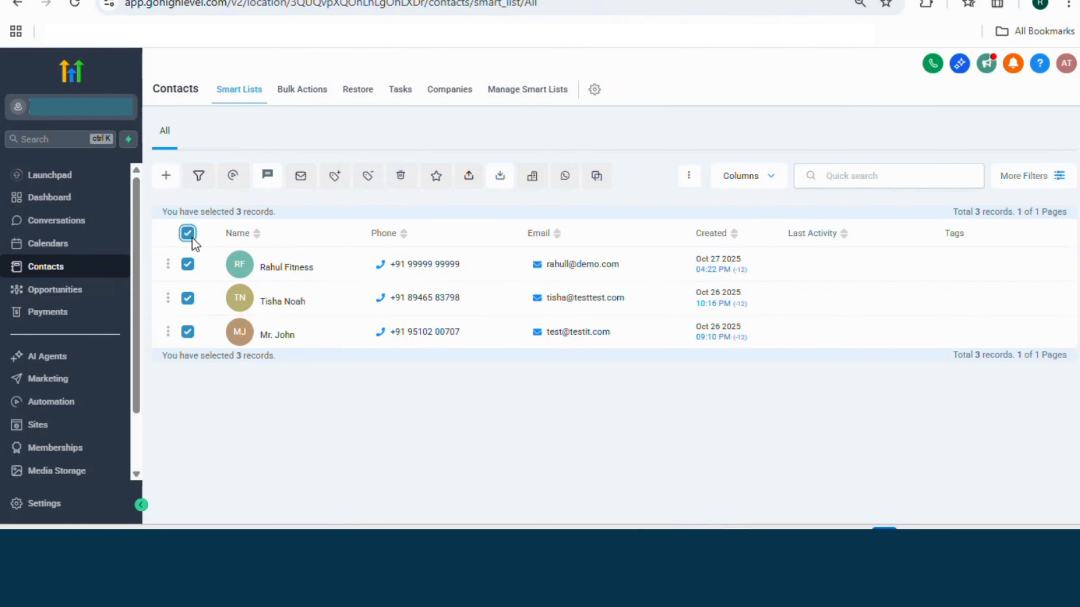
{"action": "left_click", "coordinate": [199, 177]}
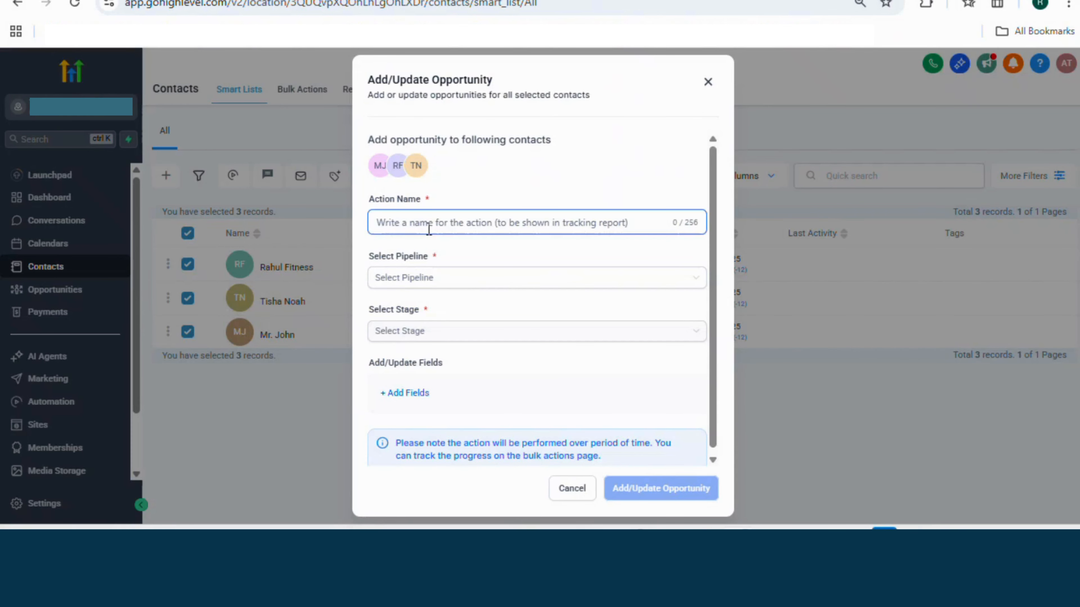
{"action": "left_click", "coordinate": [441, 216]}
{"action": "left_click", "coordinate": [446, 279]}
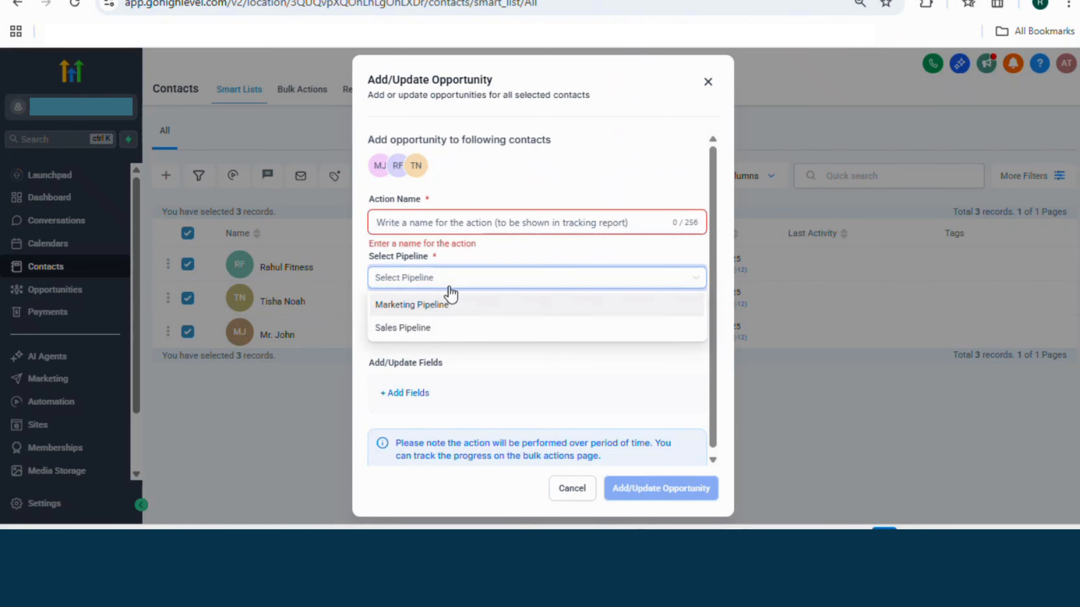
{"action": "left_click", "coordinate": [453, 328]}
{"action": "left_click", "coordinate": [451, 332]}
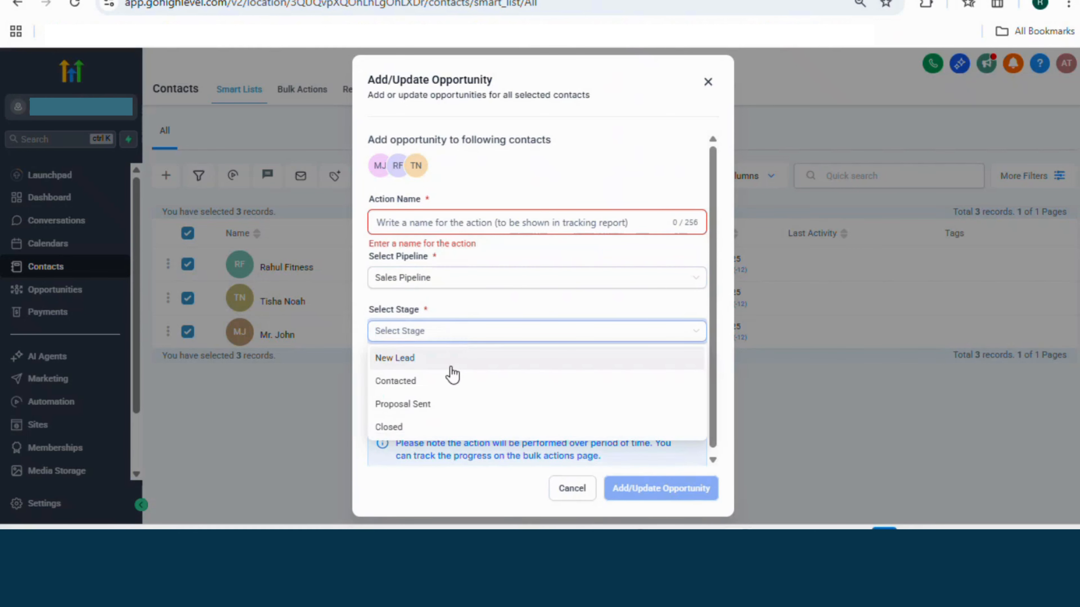
{"action": "left_click", "coordinate": [451, 368]}
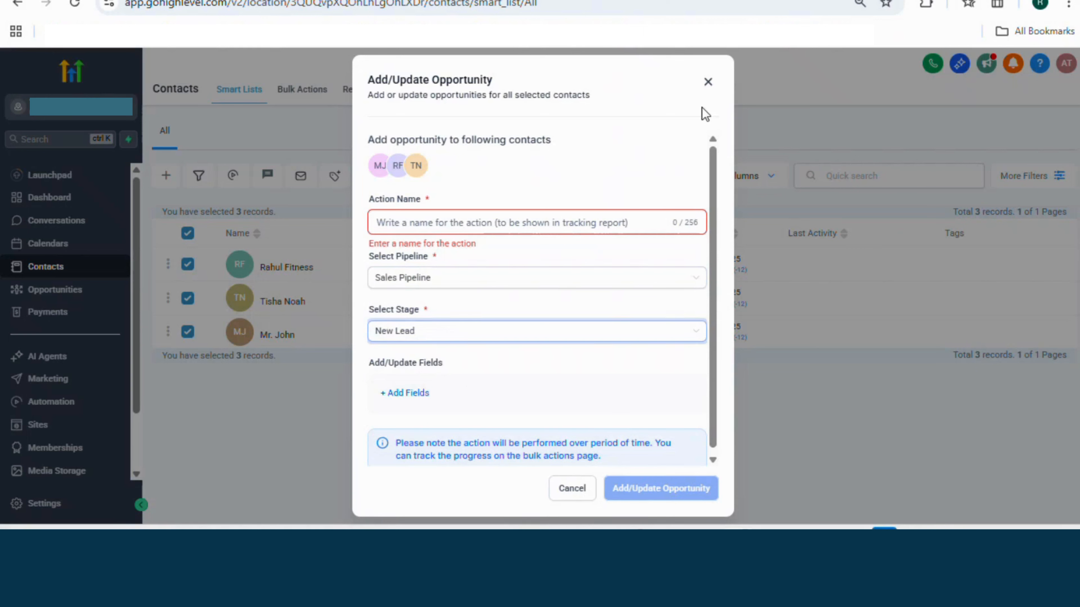
{"action": "left_click", "coordinate": [709, 83]}
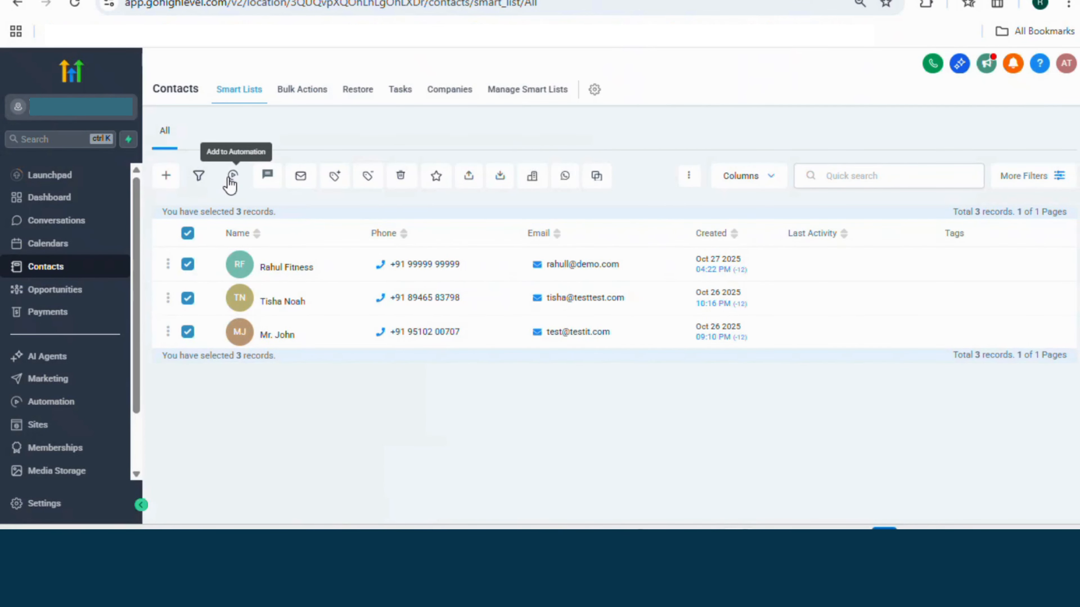
Examine the Add to Automation form for the selected contacts, including its action name and automation type, and close it.
{"action": "left_click", "coordinate": [232, 178]}
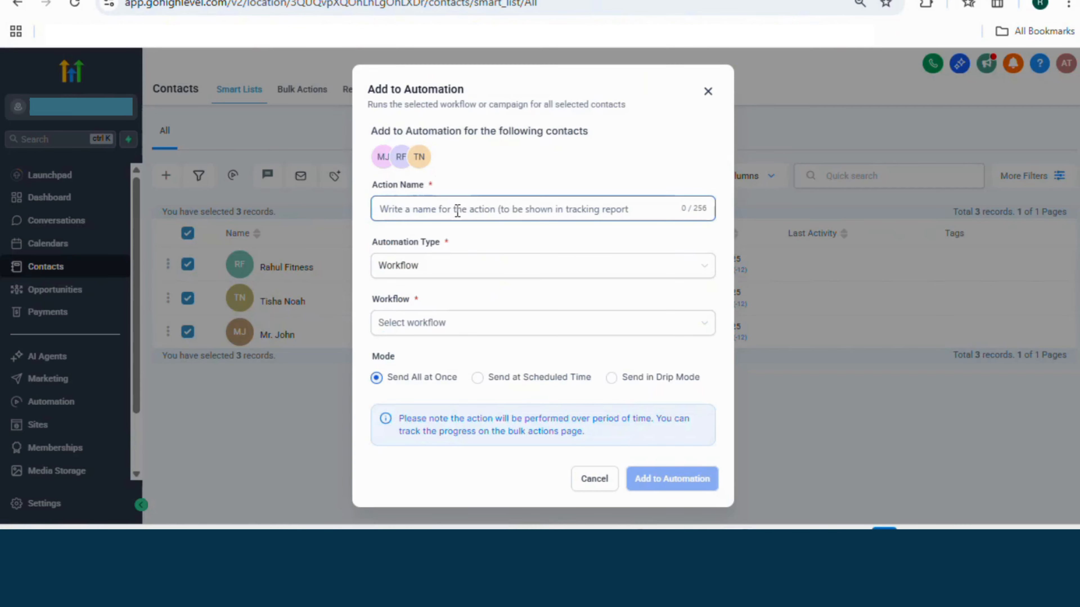
{"action": "left_click", "coordinate": [457, 210]}
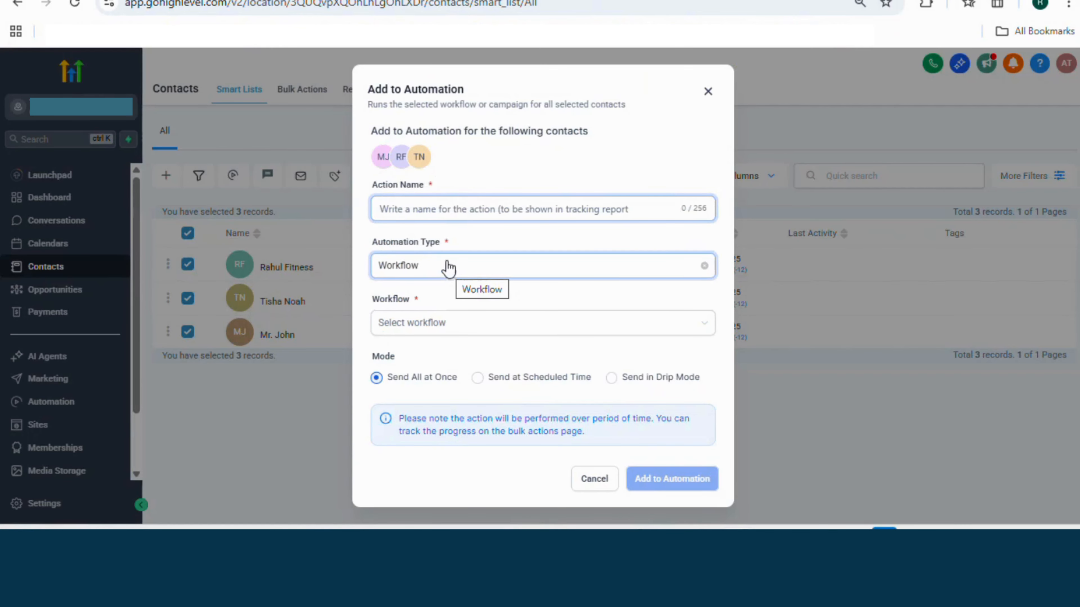
{"action": "left_click", "coordinate": [707, 95]}
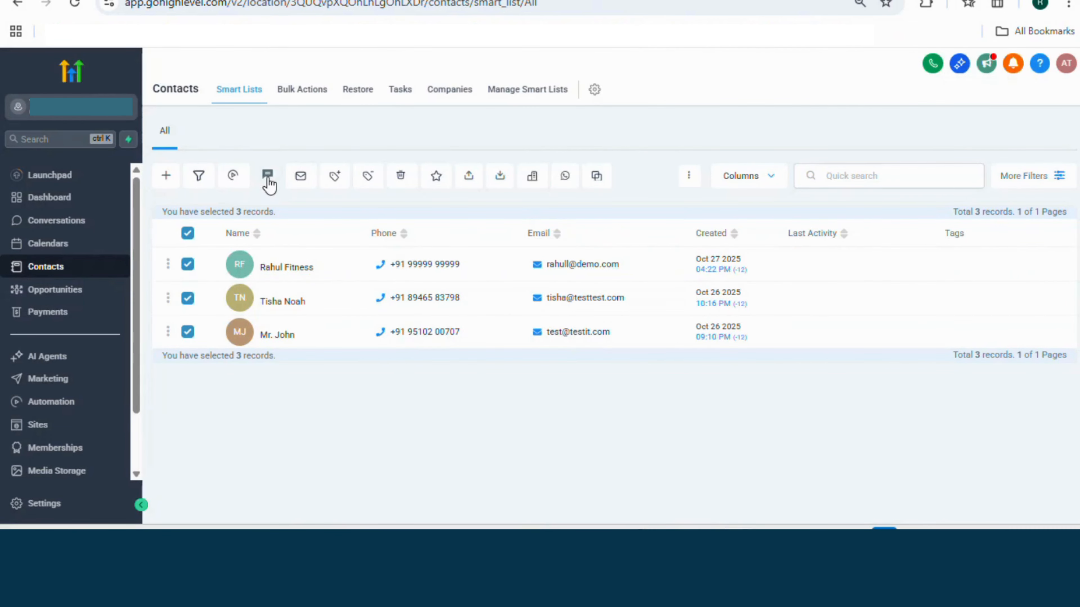
Proceed to the bulk SMS form for the selected contacts and examine its sender number, message and sending options.
{"action": "left_click", "coordinate": [268, 178]}
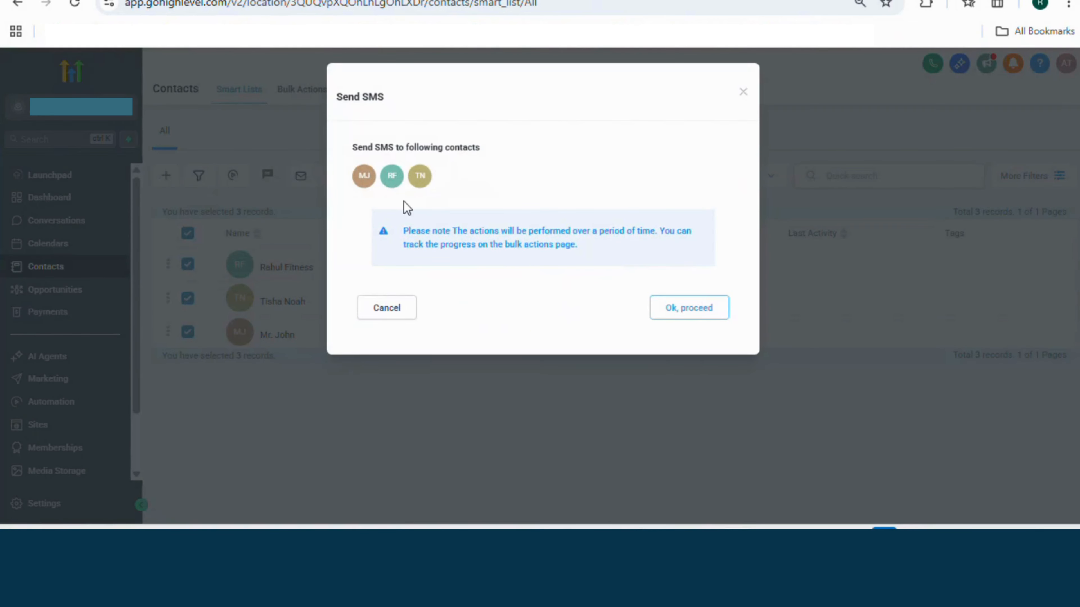
{"action": "left_click", "coordinate": [682, 313]}
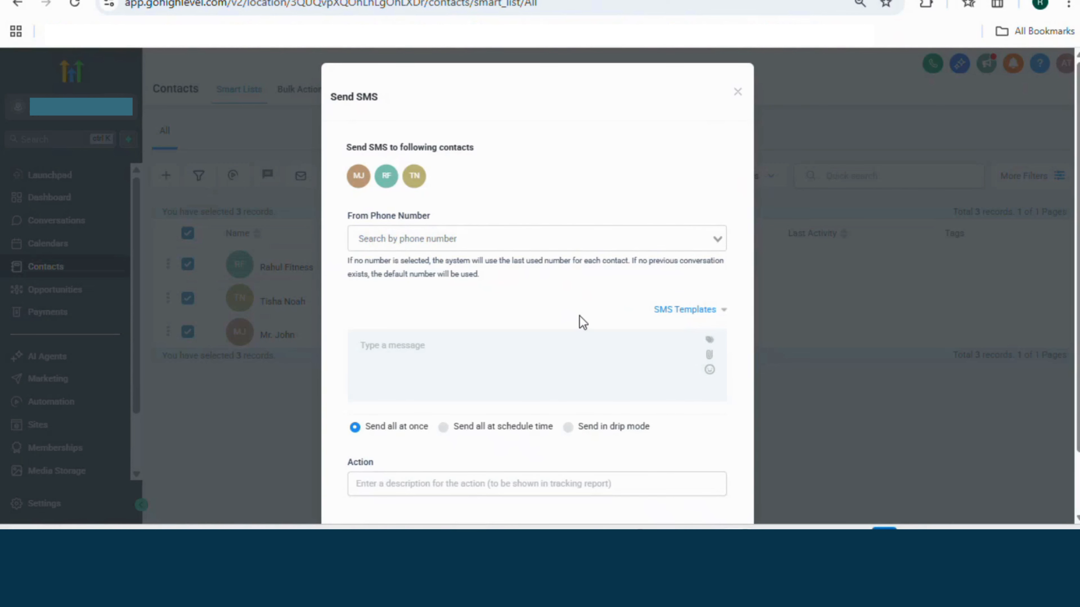
{"action": "scroll", "coordinate": [583, 322], "scroll_direction": "down", "scroll_amount": 2}
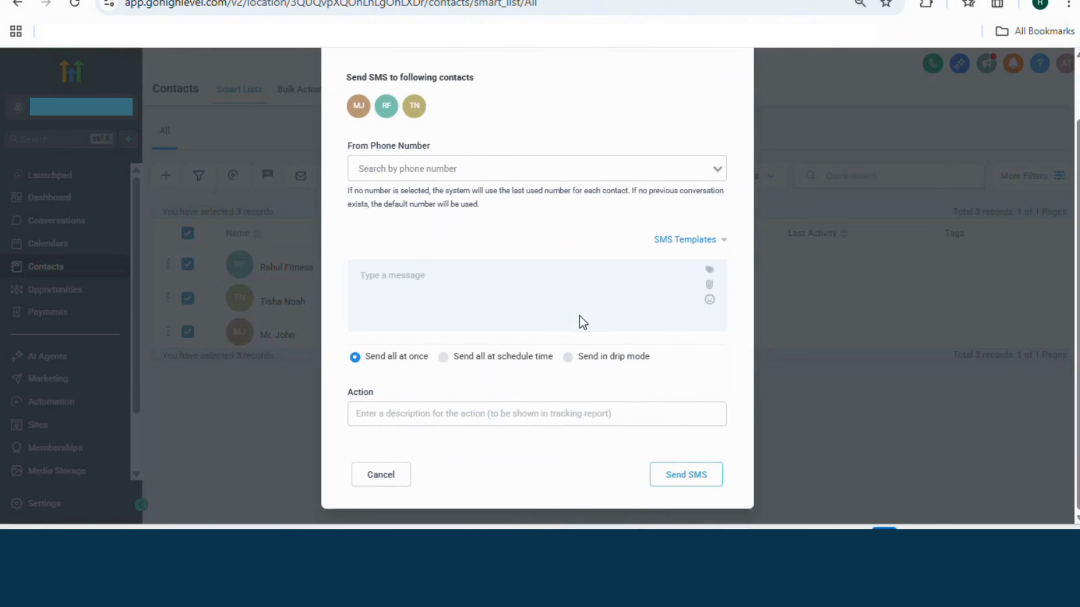
{"action": "scroll", "coordinate": [582, 322], "scroll_direction": "up", "scroll_amount": 2}
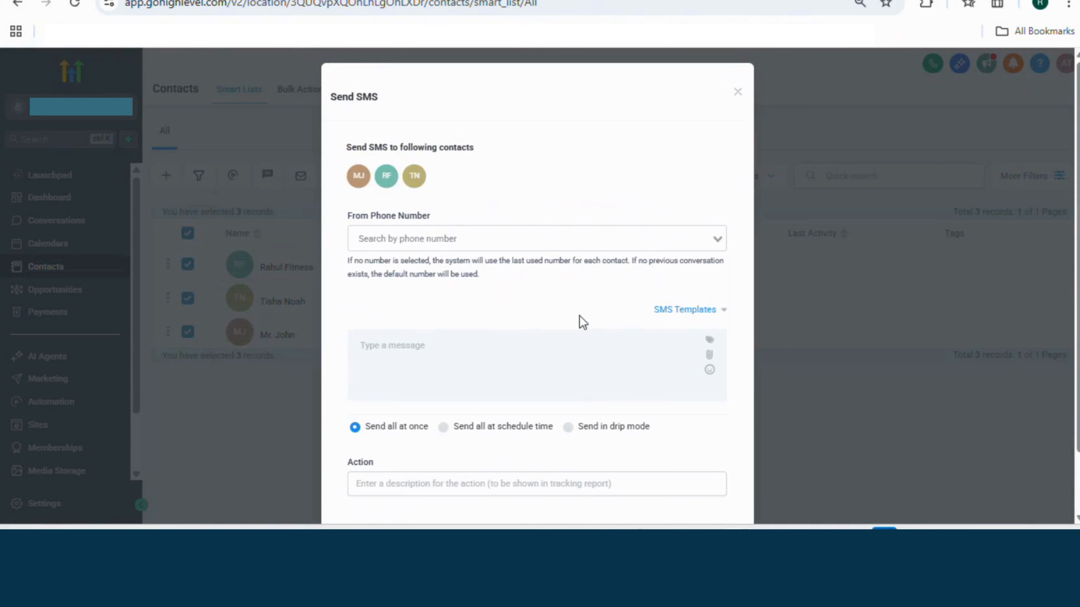
{"action": "left_click", "coordinate": [502, 240]}
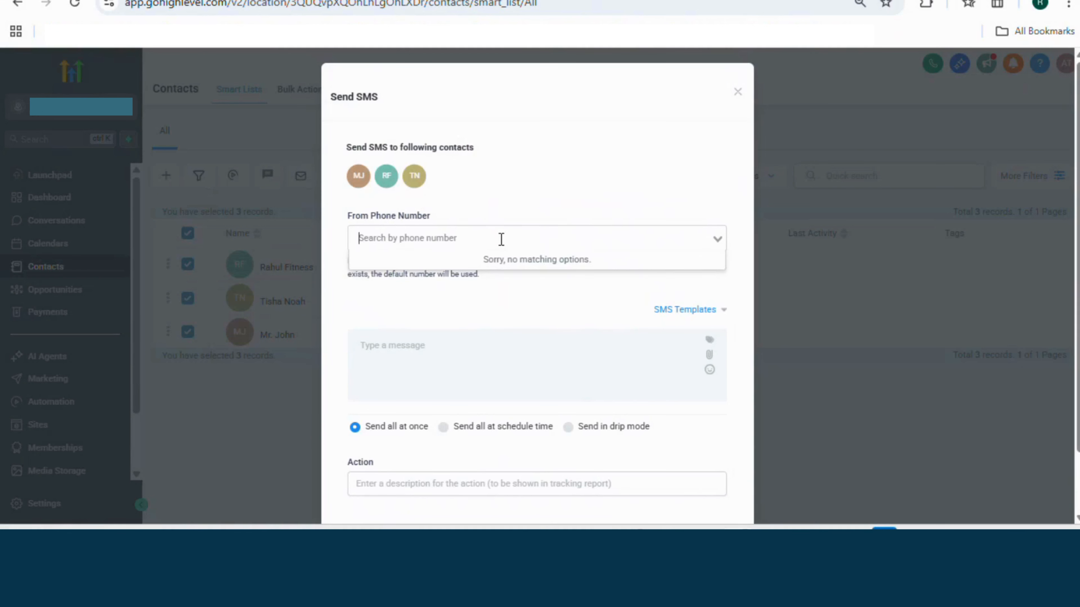
{"action": "left_click", "coordinate": [535, 186]}
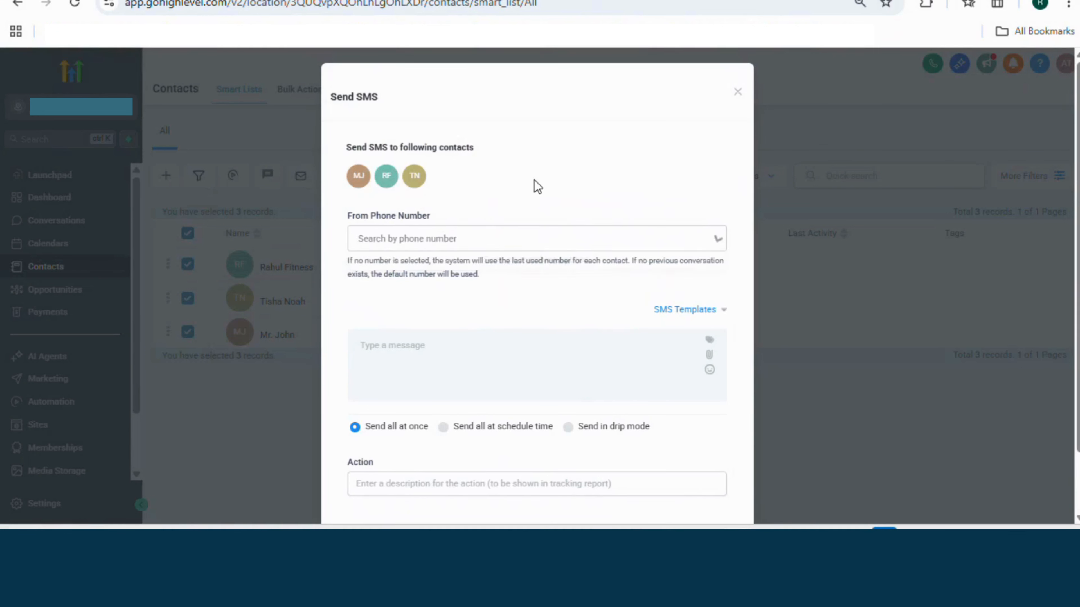
{"action": "scroll", "coordinate": [536, 305], "scroll_direction": "down", "scroll_amount": 2}
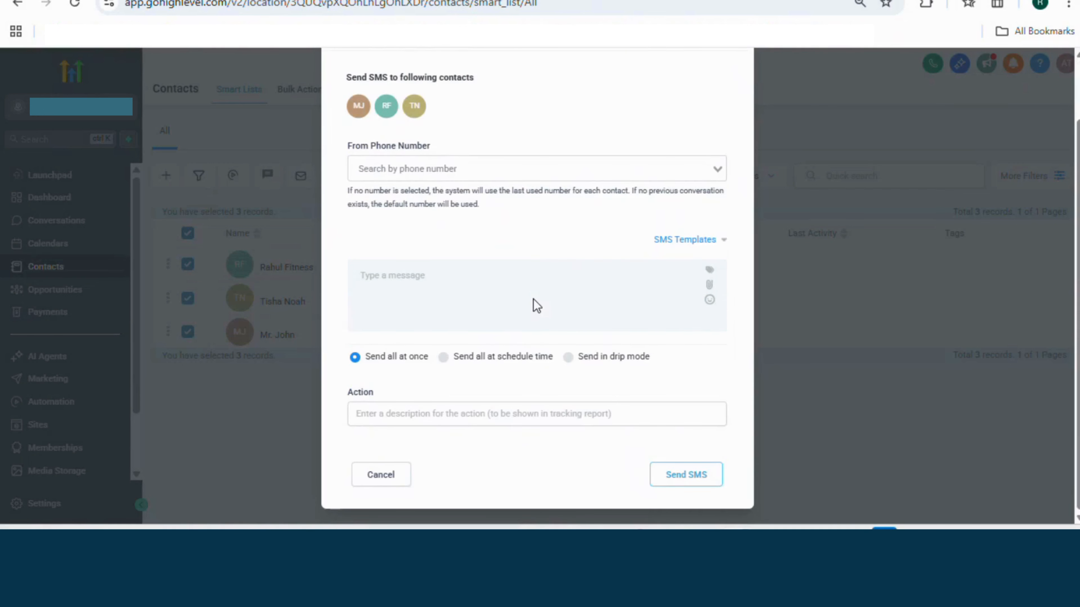
Load the SMS template "How do you determine the right listing price for my home?" and replace its message text with "ABC".
{"action": "left_click", "coordinate": [679, 246]}
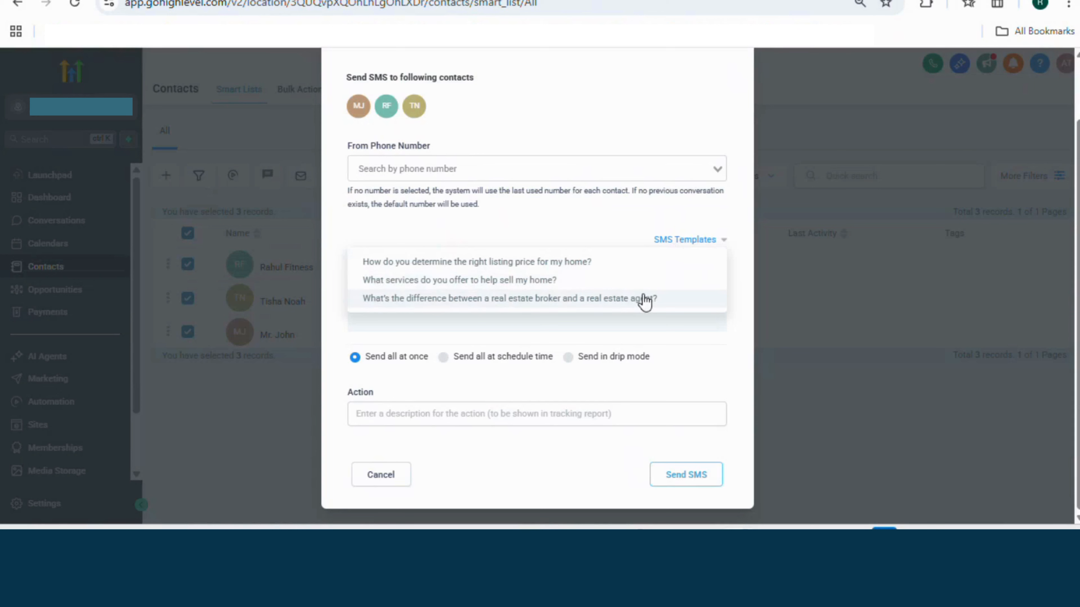
{"action": "left_click", "coordinate": [622, 272]}
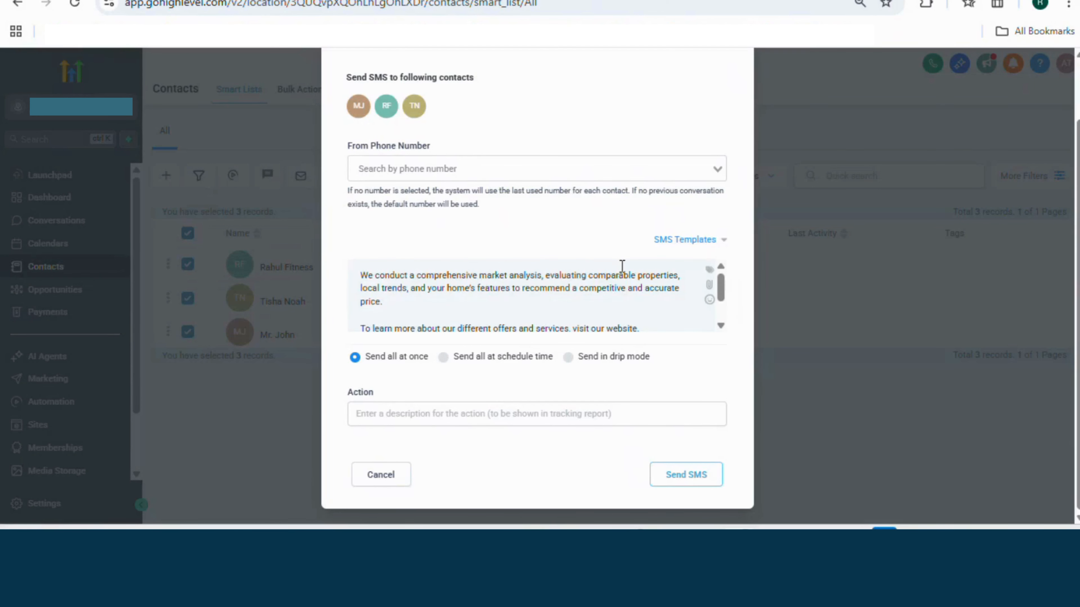
{"action": "scroll", "coordinate": [653, 322], "scroll_direction": "down", "scroll_amount": 1}
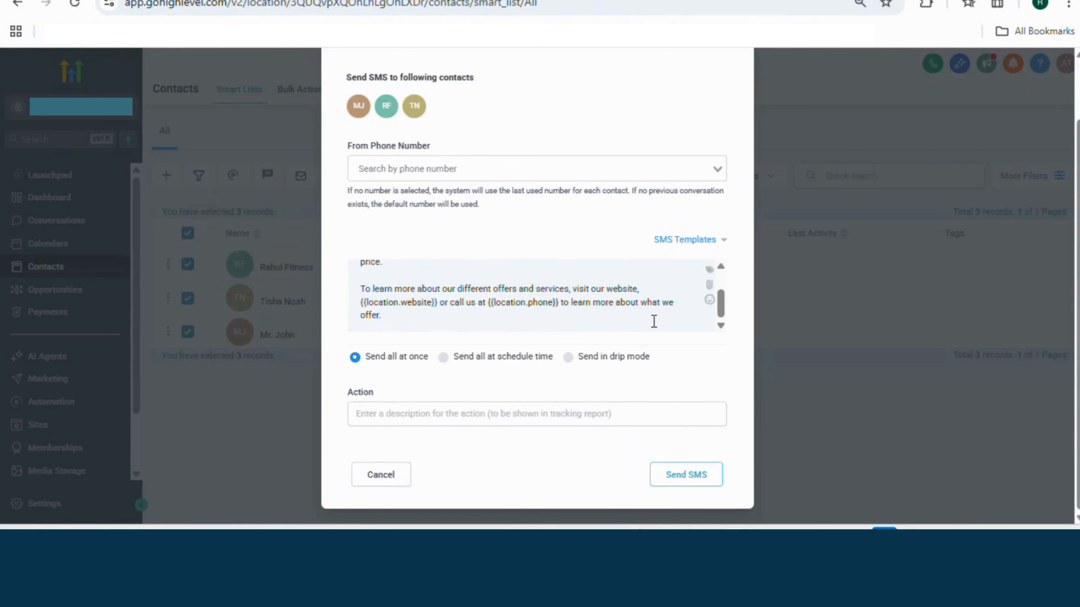
{"action": "left_click_drag", "start_coordinate": [628, 316], "coordinate": [352, 243]}
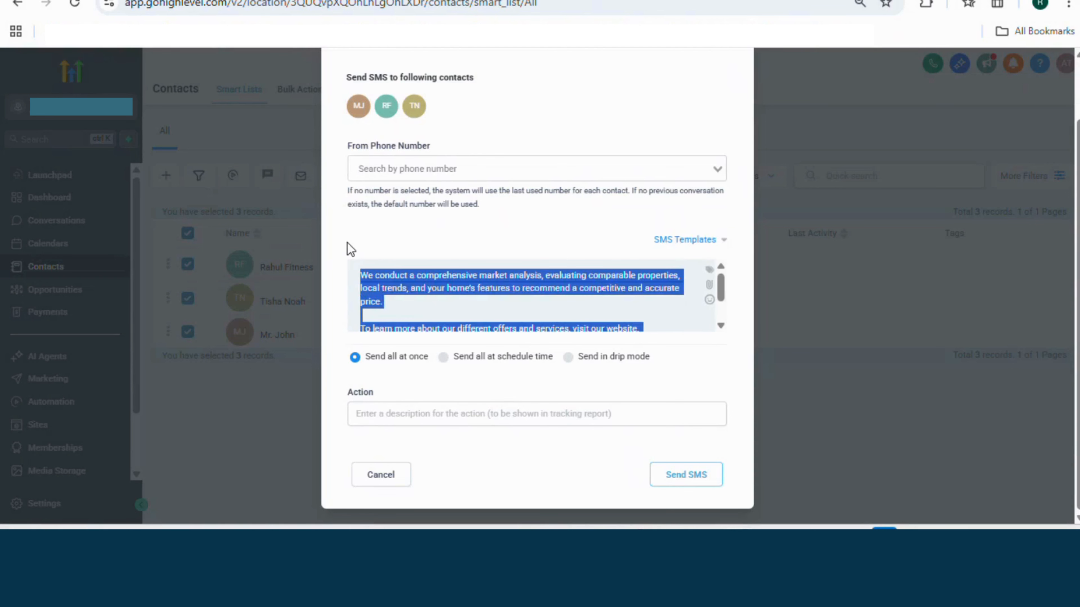
{"action": "key", "text": "BackSpace"}
{"action": "type", "text": "ABC"}
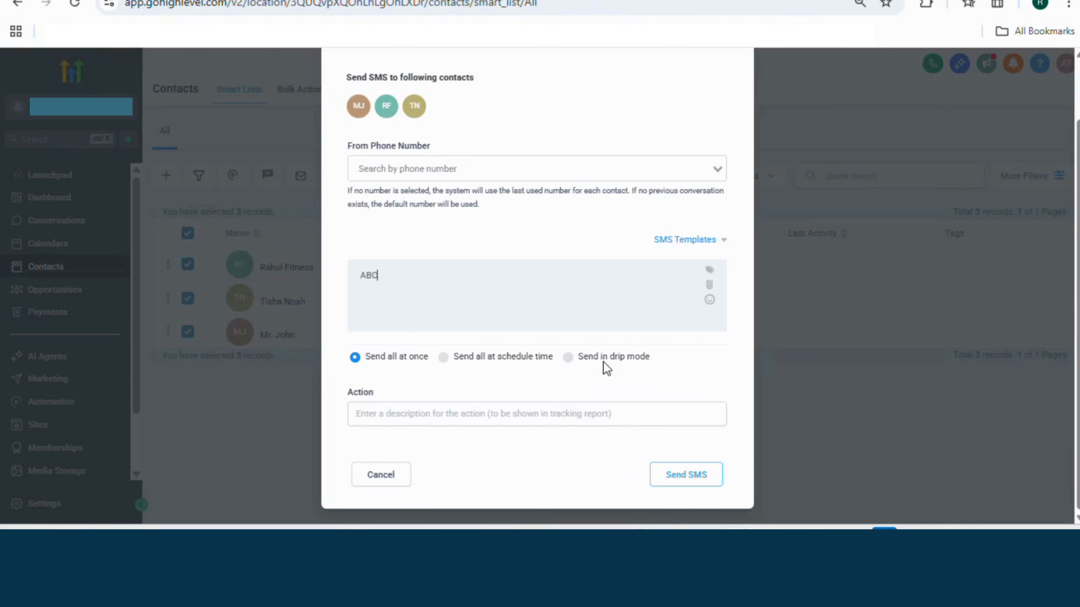
Try the scheduled-time sending option, switch back to sending all at once, and close the SMS form without sending.
{"action": "left_click", "coordinate": [443, 360]}
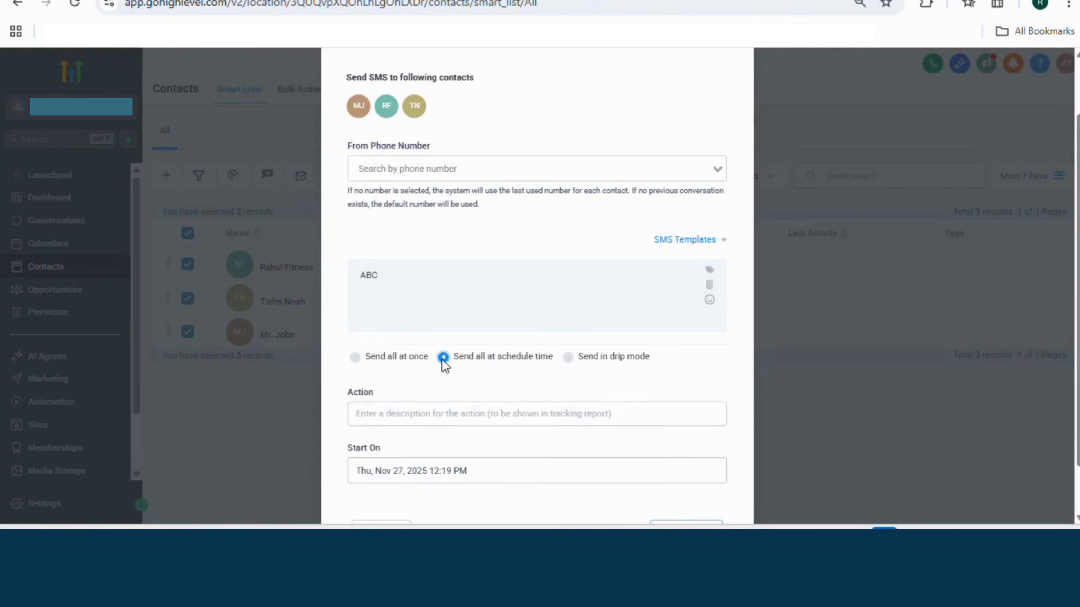
{"action": "left_click", "coordinate": [368, 359]}
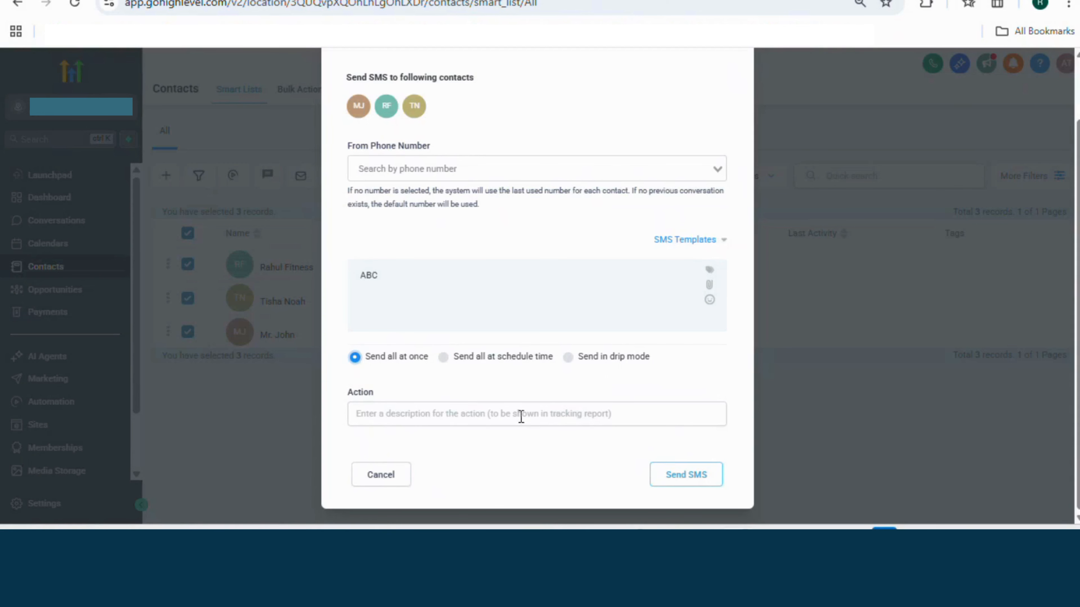
{"action": "scroll", "coordinate": [665, 378], "scroll_direction": "up", "scroll_amount": 2}
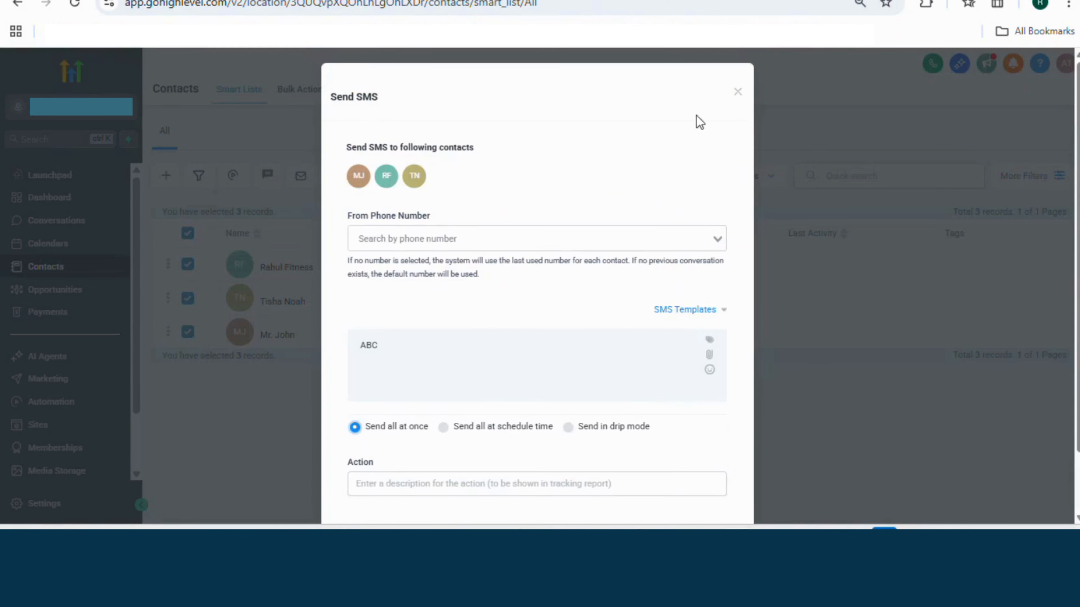
{"action": "left_click", "coordinate": [738, 94]}
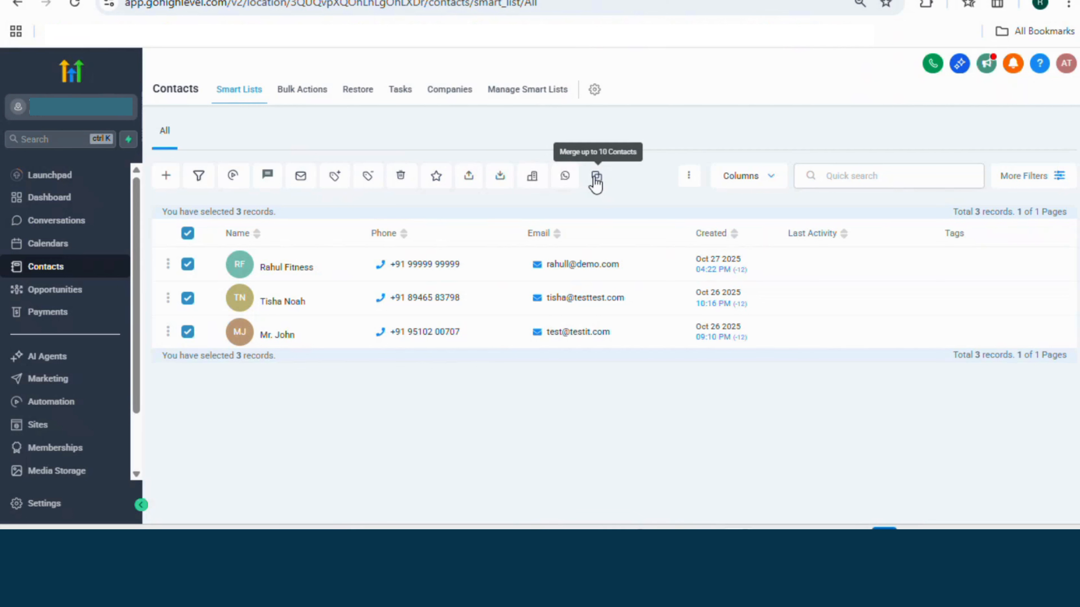
Examine the Manage Duplicates option, the selectable columns and the quick search of the contact list.
{"action": "left_click", "coordinate": [688, 177]}
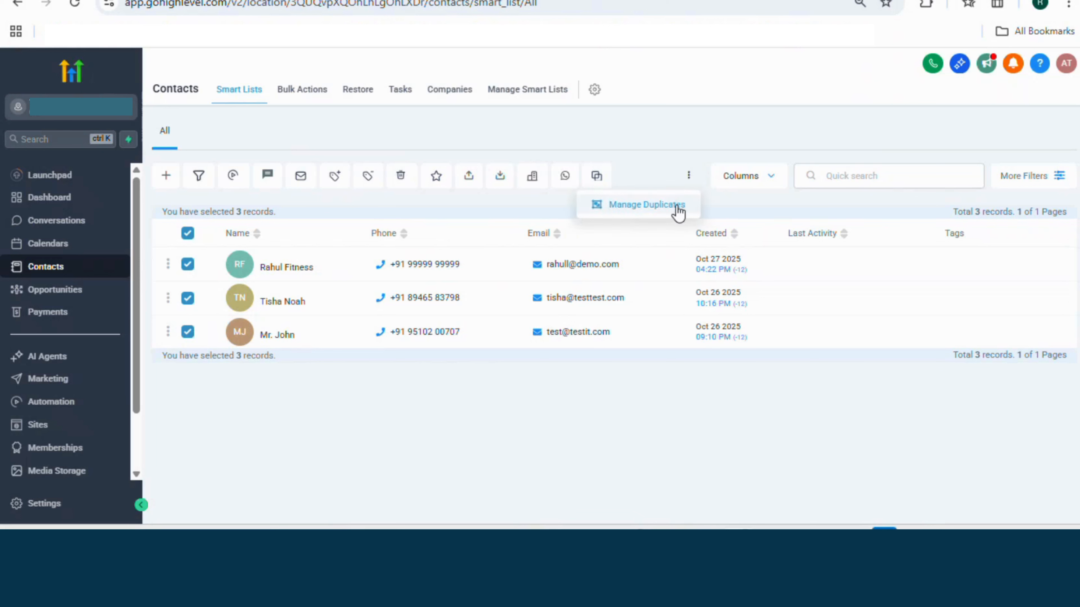
{"action": "left_click", "coordinate": [754, 182]}
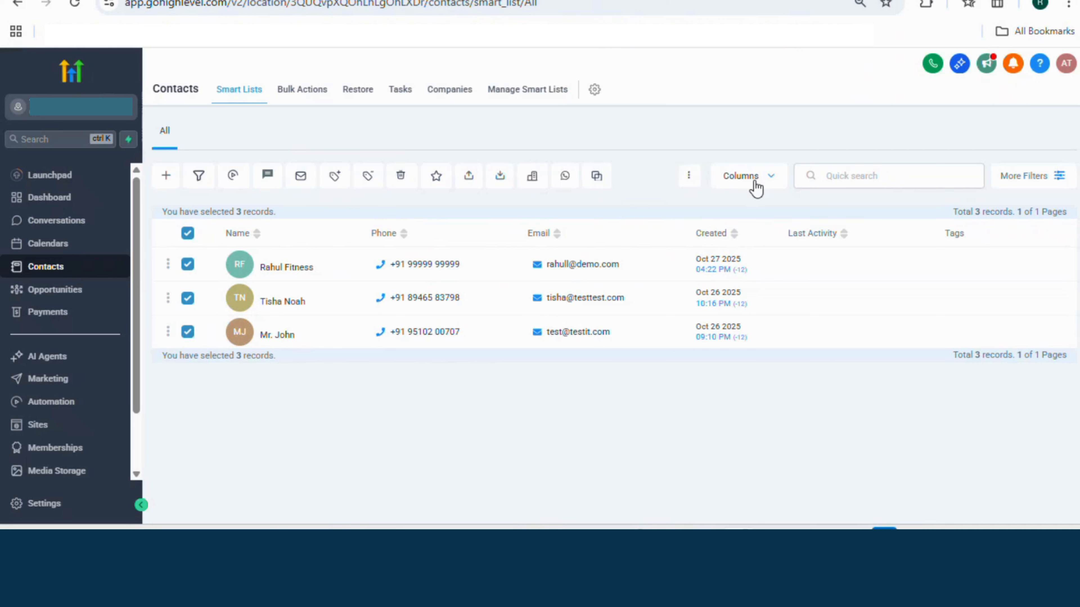
{"action": "left_click", "coordinate": [770, 182]}
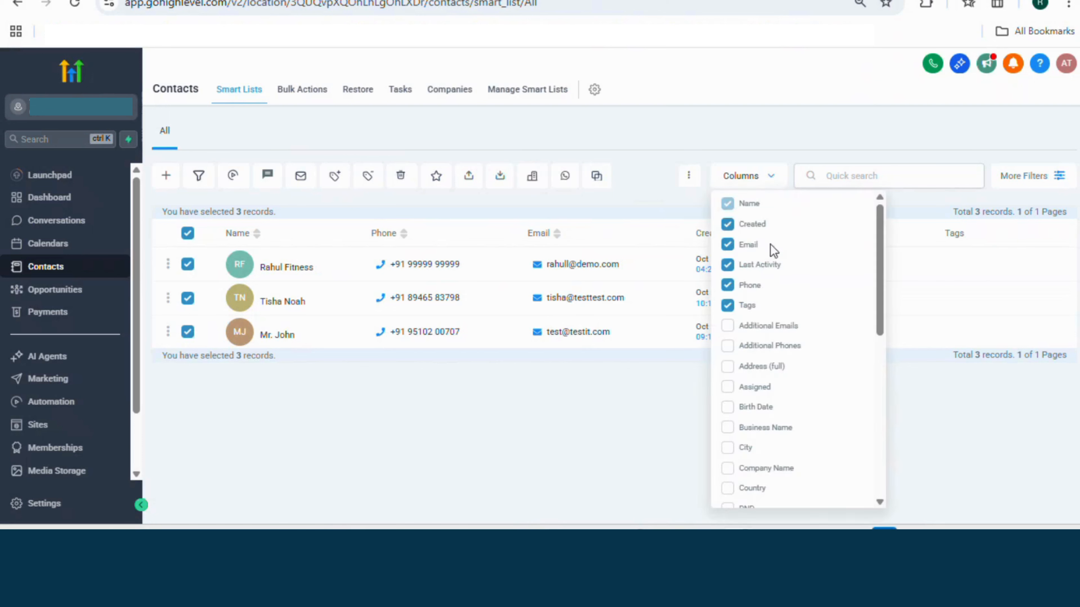
{"action": "left_click", "coordinate": [760, 181]}
{"action": "left_click", "coordinate": [842, 176]}
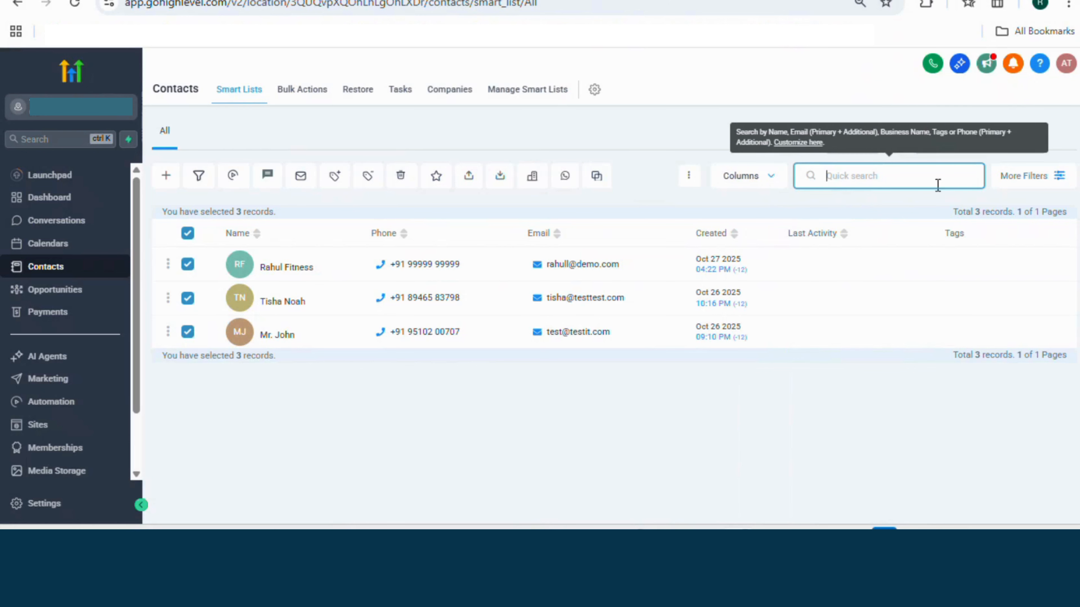
Examine the available contact filters, including the Most Used, Contact Information and Contact Activity groups, and close them.
{"action": "left_click", "coordinate": [1048, 177]}
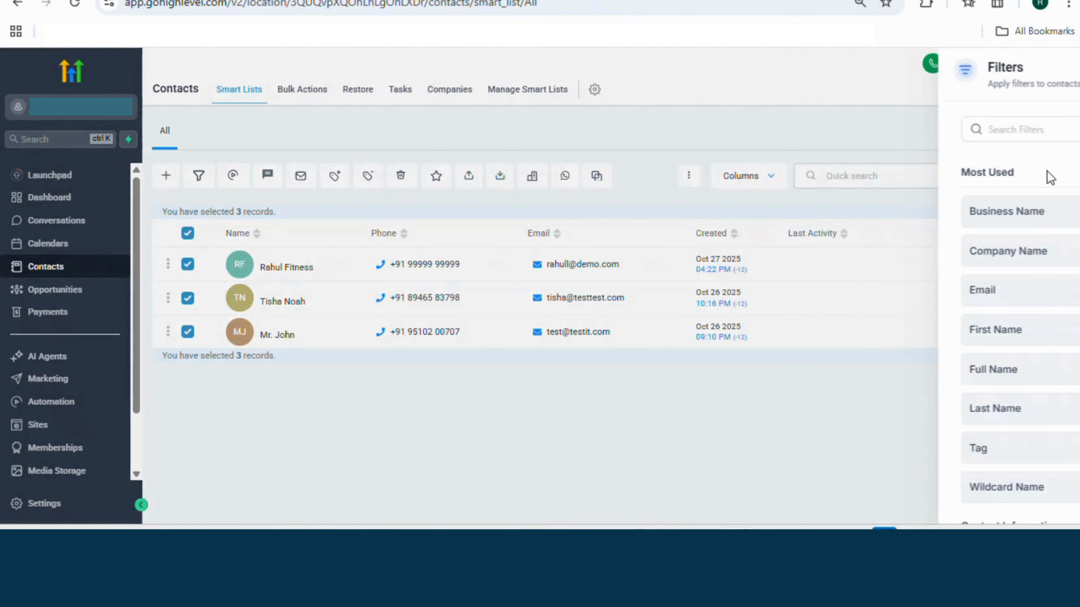
{"action": "scroll", "coordinate": [921, 347], "scroll_direction": "down", "scroll_amount": 20}
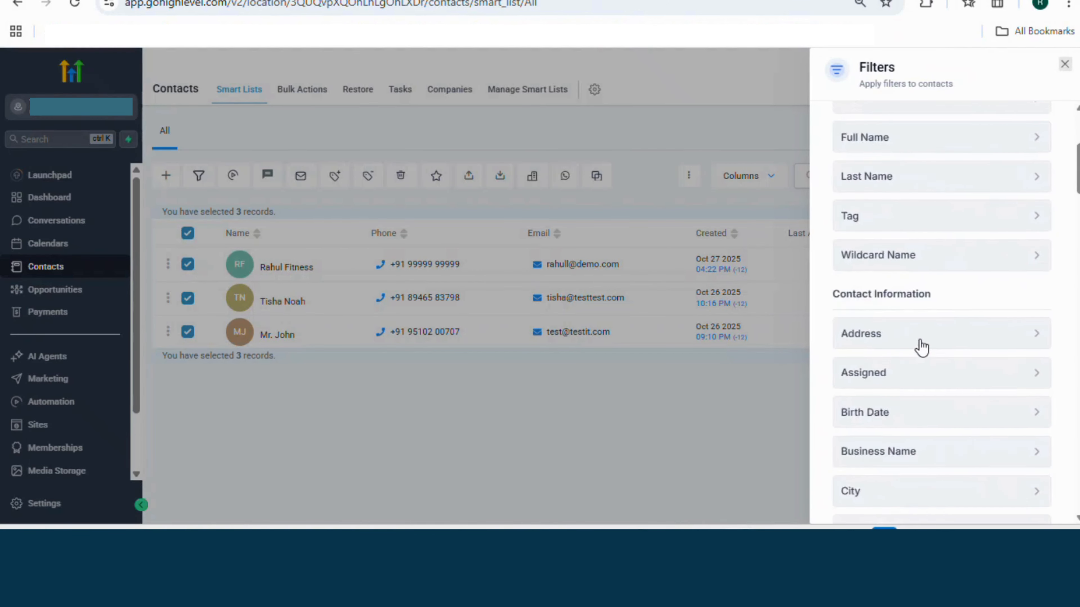
{"action": "scroll", "coordinate": [921, 347], "scroll_direction": "up", "scroll_amount": 20}
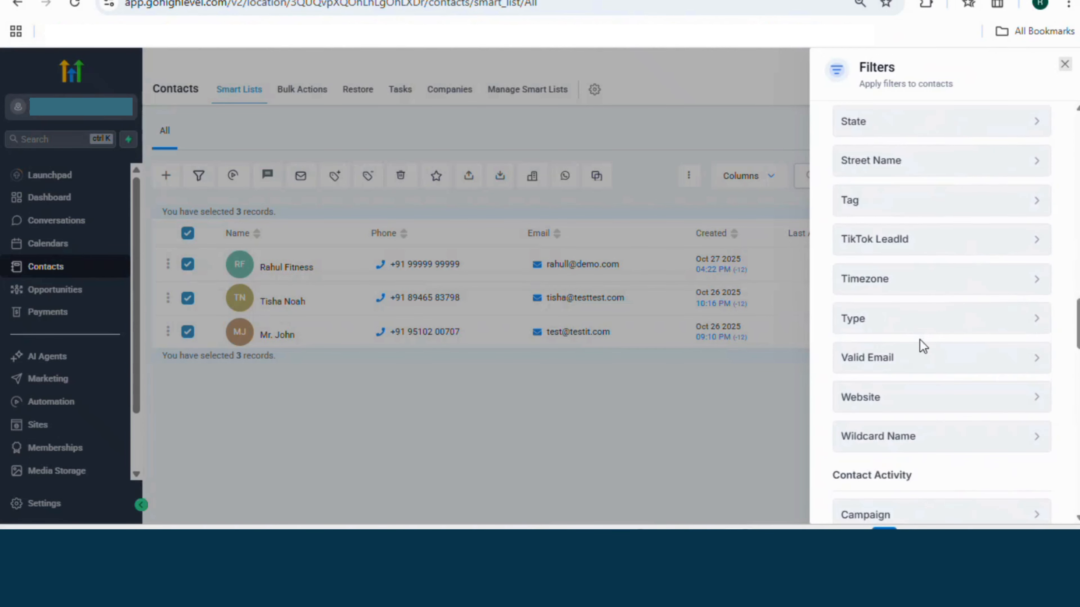
{"action": "left_click", "coordinate": [1065, 64]}
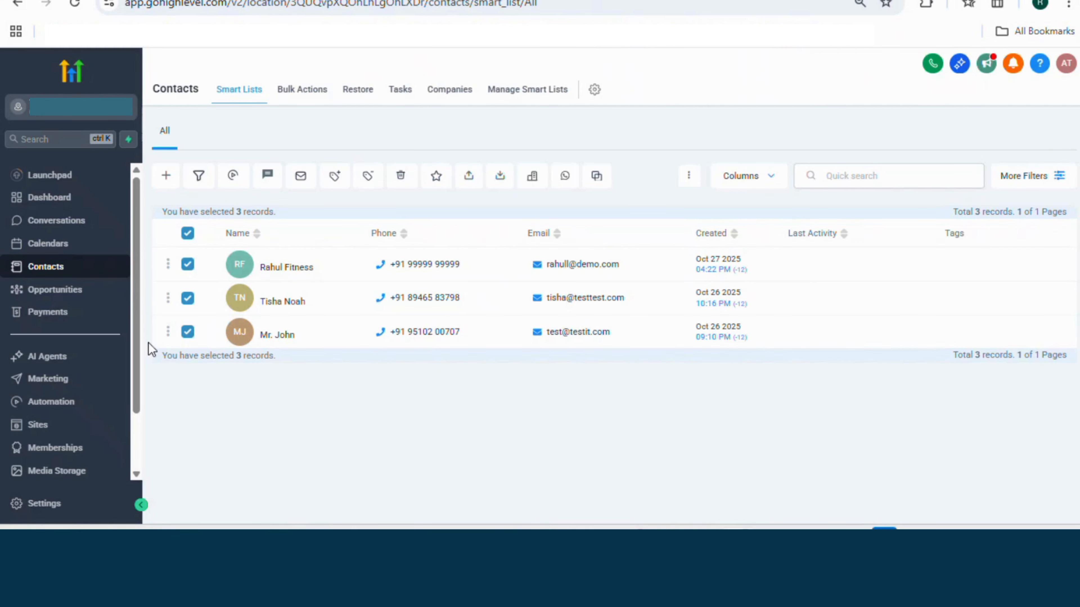
Go to the Opportunities area and display its list of pipelines.
{"action": "left_click", "coordinate": [103, 292]}
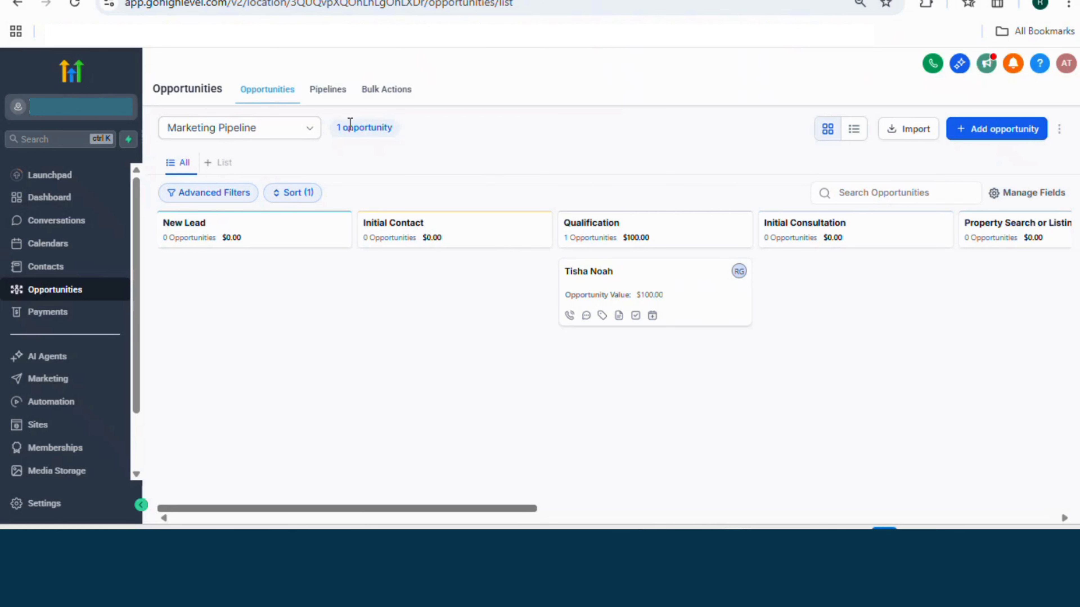
{"action": "left_click", "coordinate": [328, 89]}
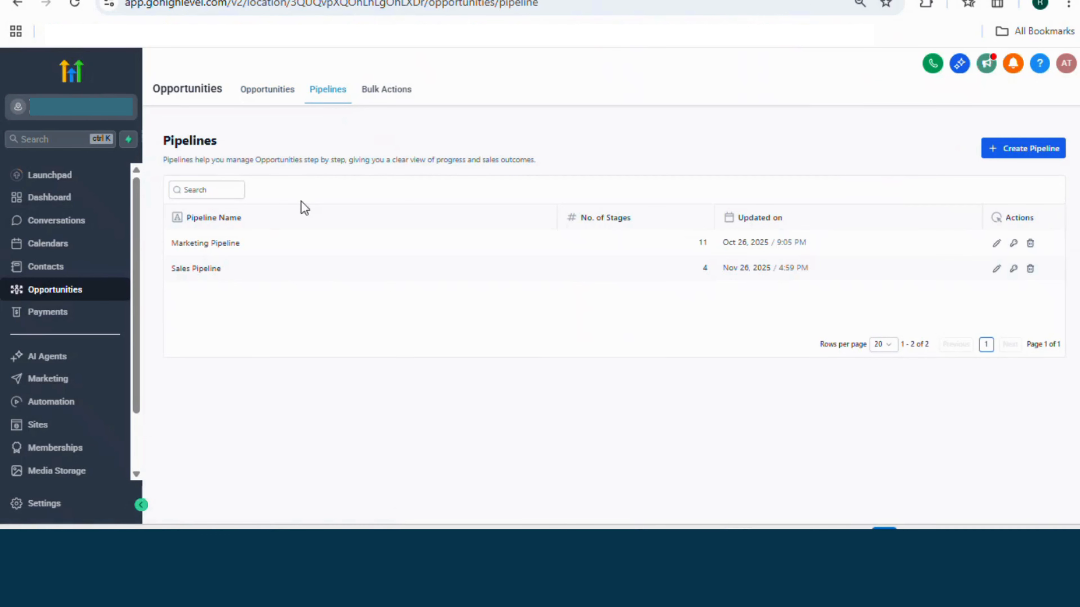
Try out a new pipeline named "sales pipeline", go through its default stage names, and close the form without creating it.
{"action": "left_click", "coordinate": [1000, 155]}
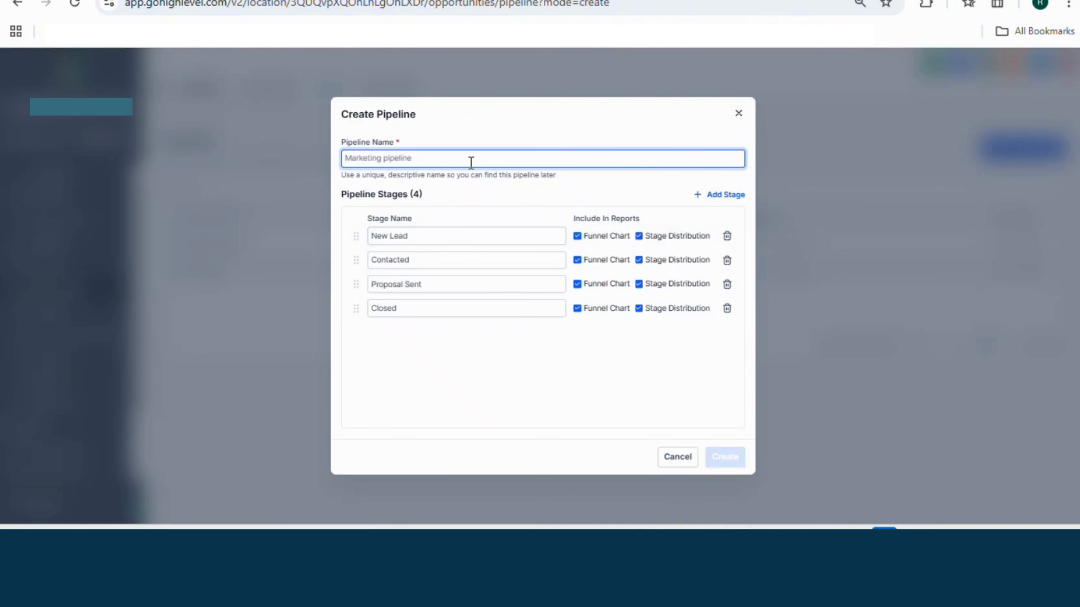
{"action": "type", "text": "sales pi"}
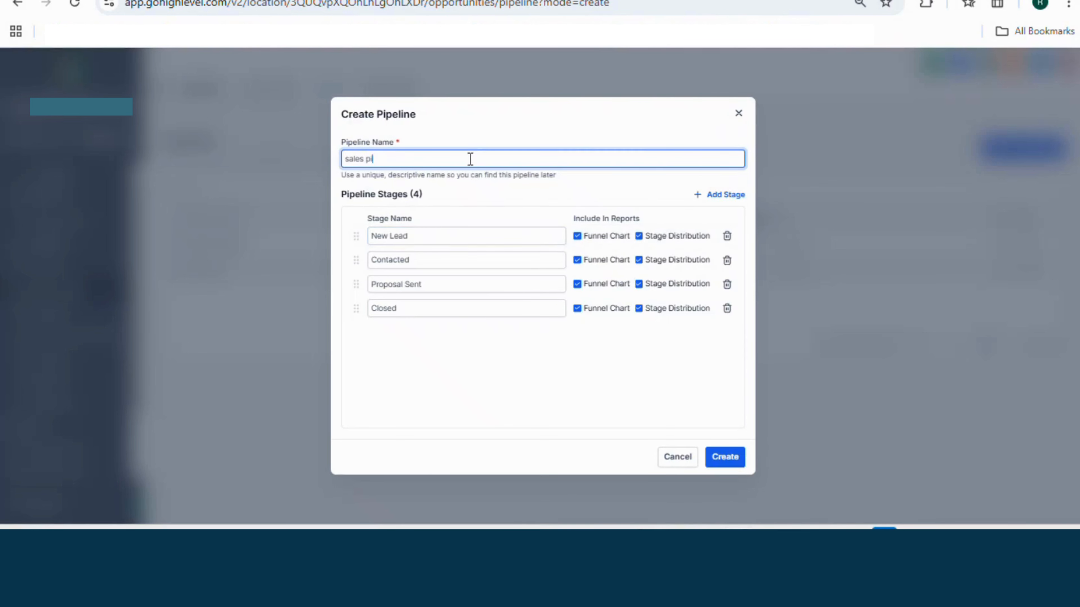
{"action": "type", "text": "peline"}
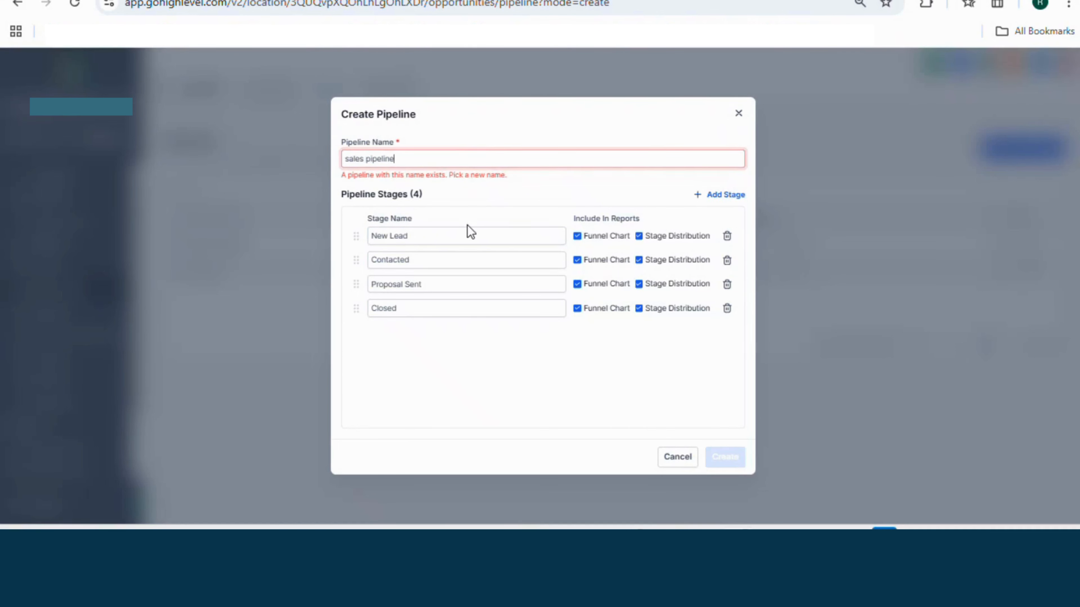
{"action": "left_click", "coordinate": [469, 238]}
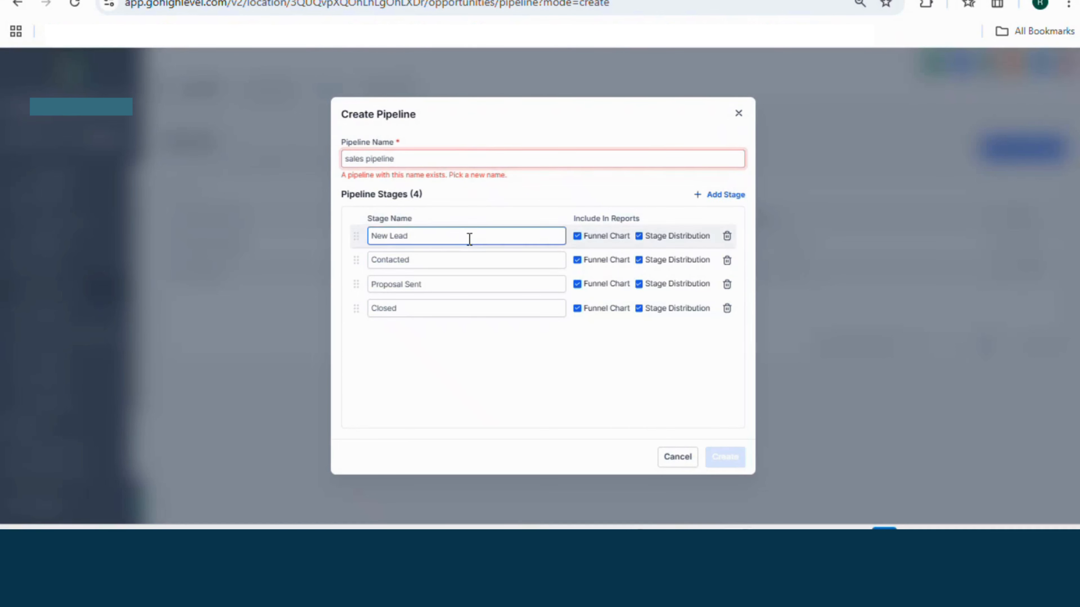
{"action": "left_click", "coordinate": [465, 268]}
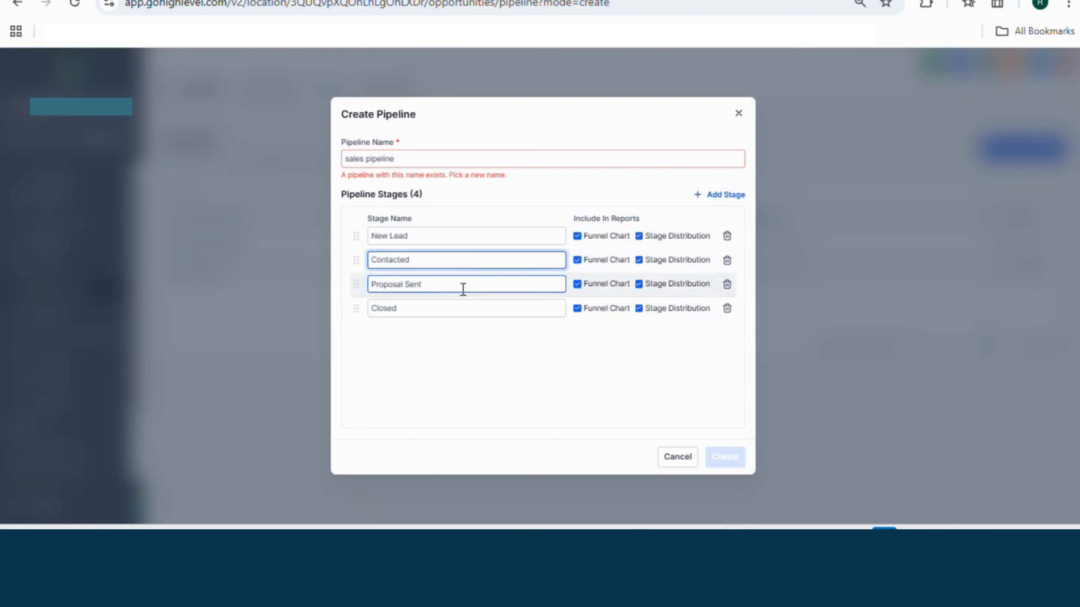
{"action": "left_click_drag", "start_coordinate": [392, 194], "coordinate": [428, 301]}
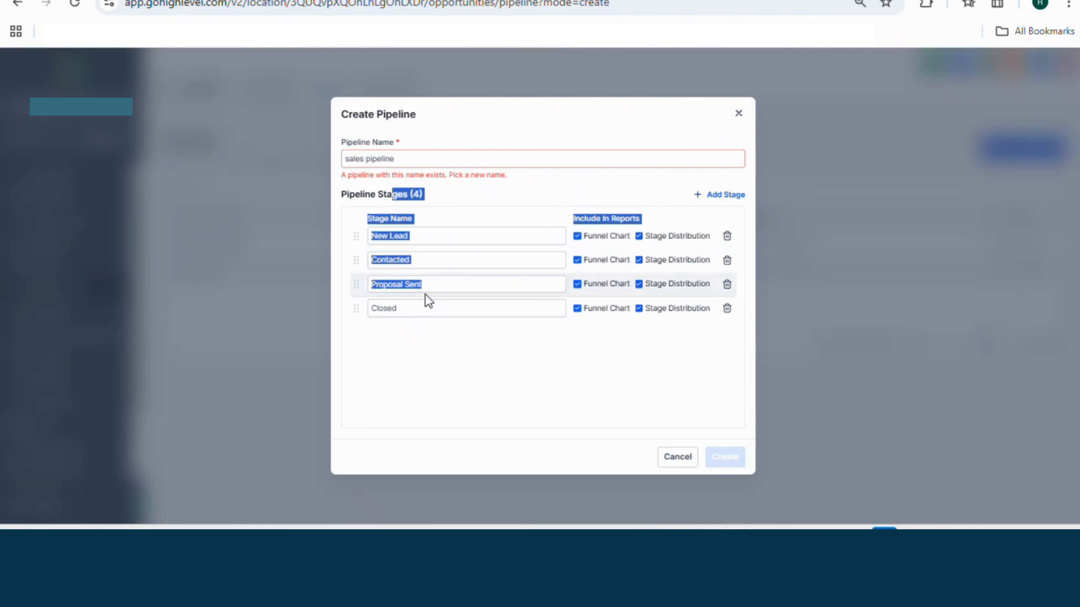
{"action": "left_click", "coordinate": [427, 306]}
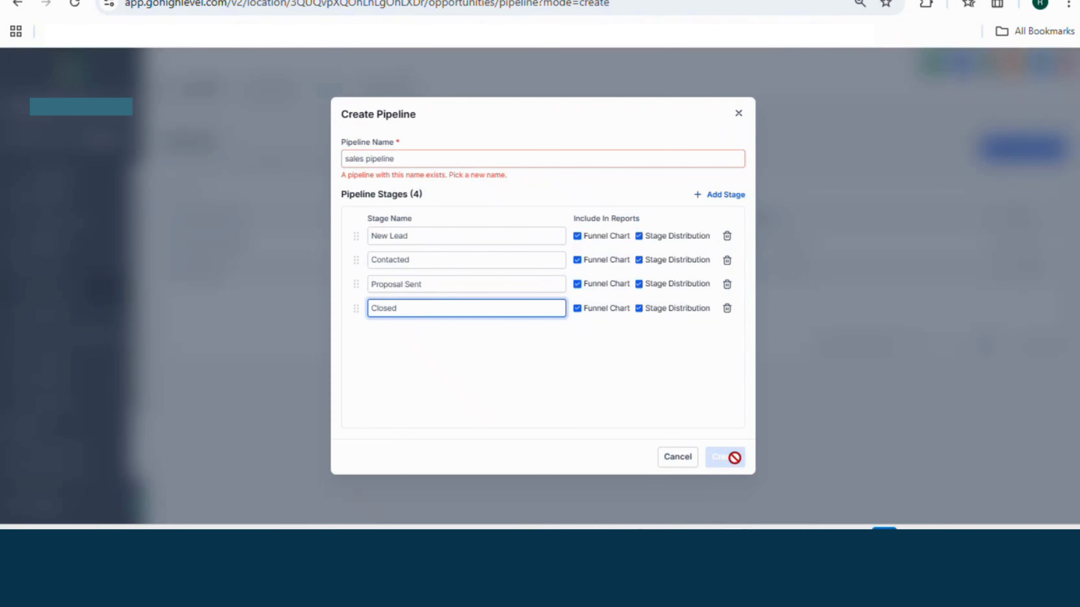
{"action": "left_click", "coordinate": [738, 114]}
{"action": "left_click", "coordinate": [635, 324]}
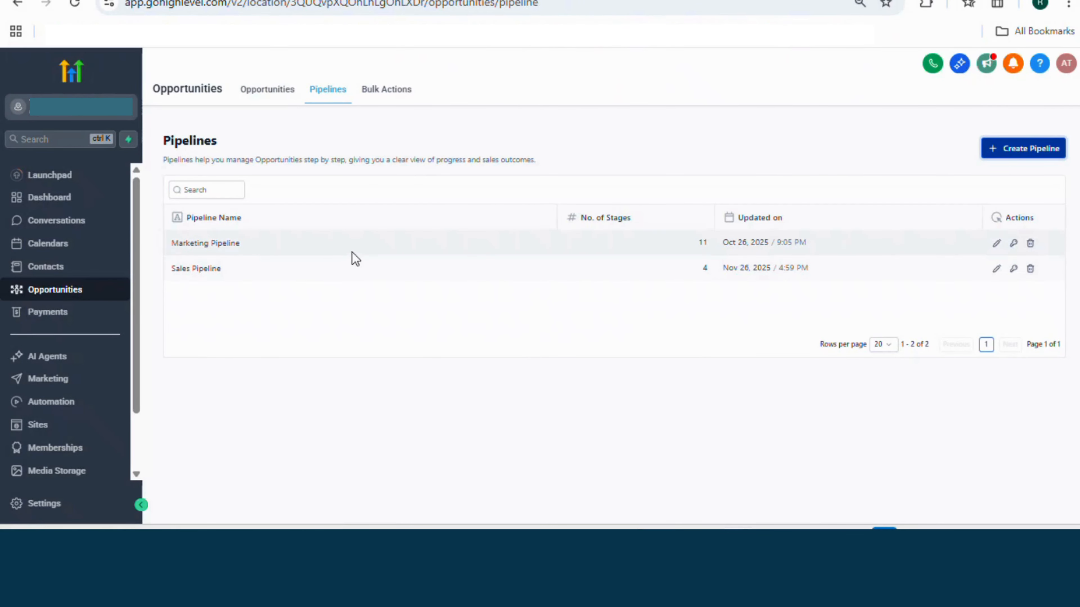
Return to the opportunities board and start a new opportunity with the second listed contact as primary contact.
{"action": "left_click", "coordinate": [276, 99]}
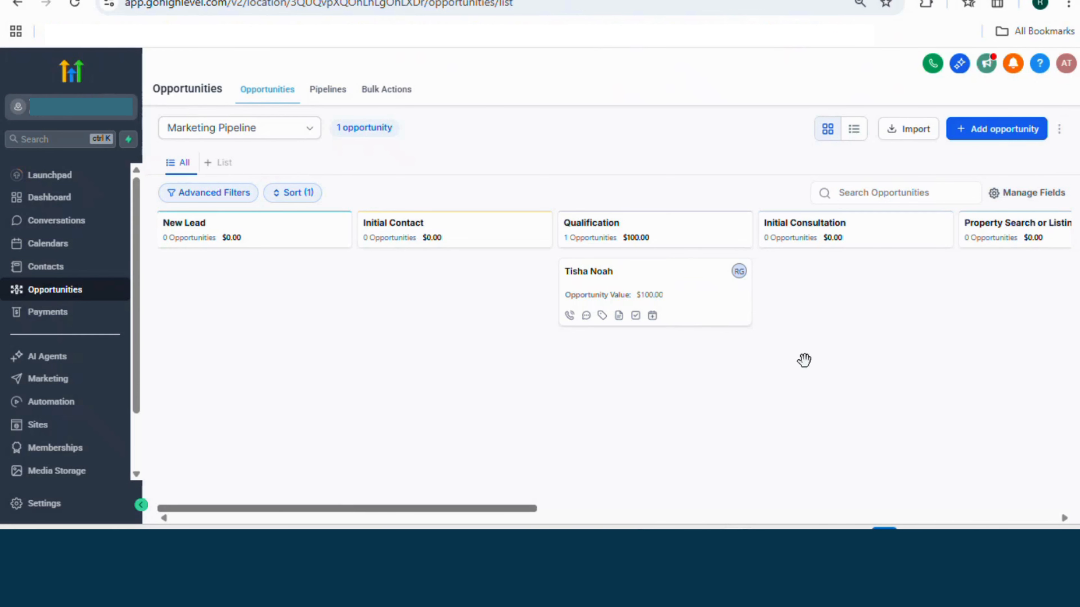
{"action": "left_click", "coordinate": [992, 129]}
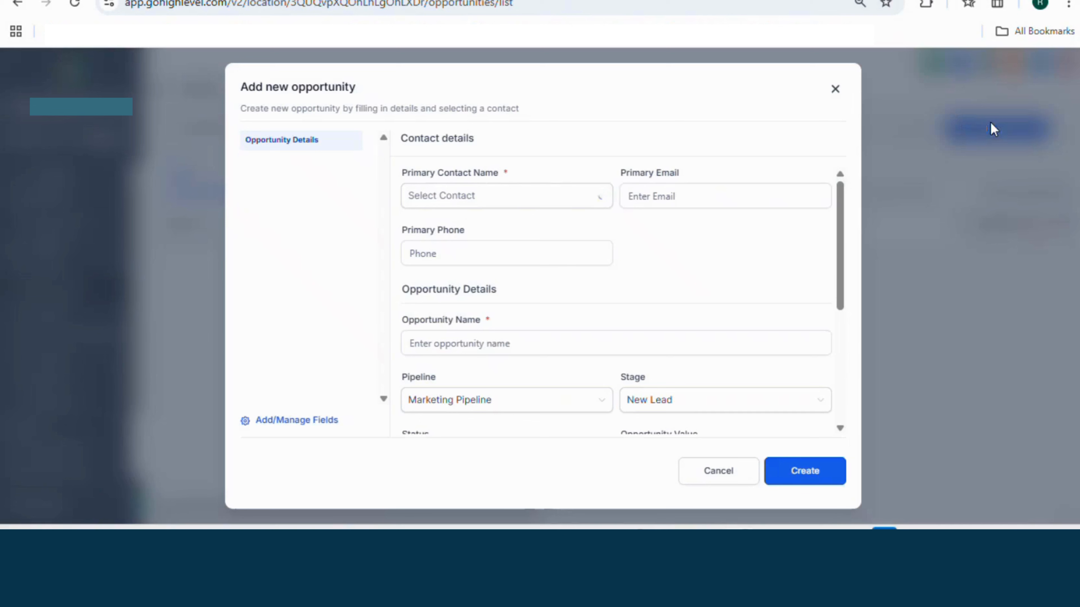
{"action": "left_click", "coordinate": [503, 200]}
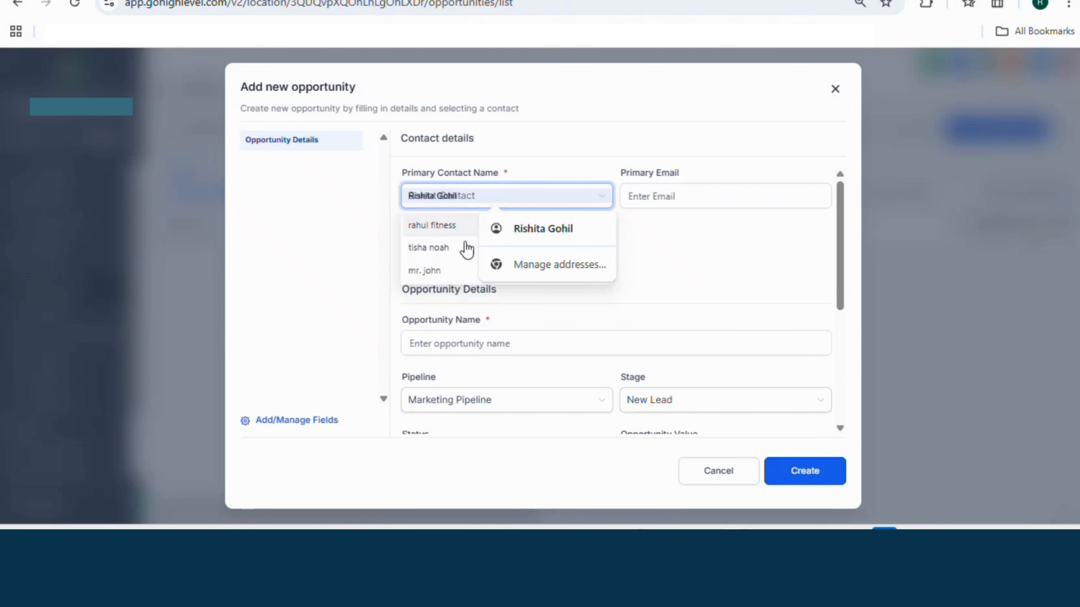
{"action": "left_click", "coordinate": [433, 245]}
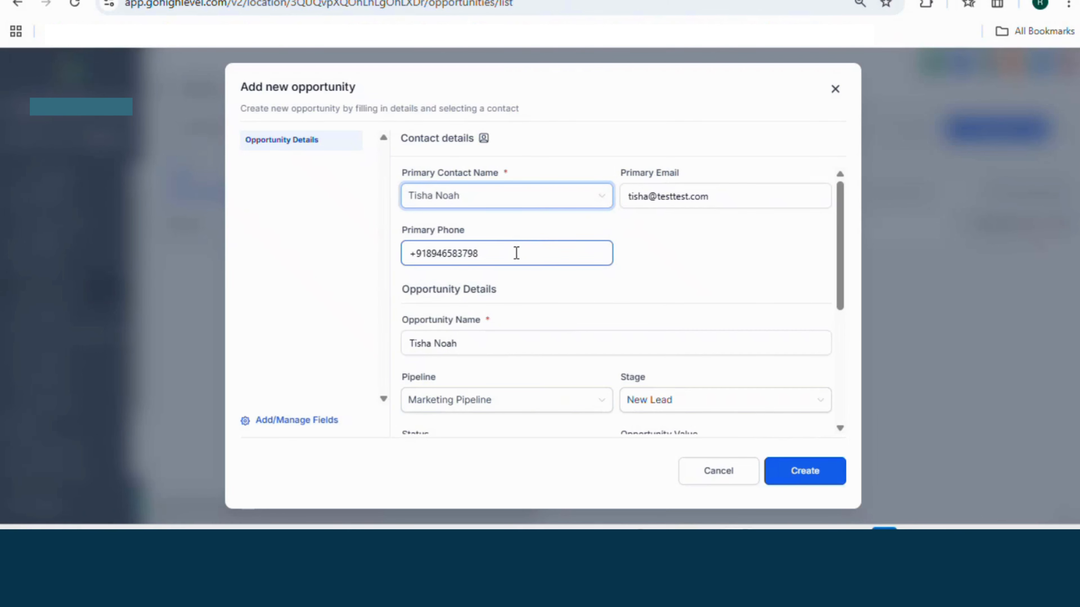
Assign the new opportunity to the Sales Pipeline at the Contacted stage.
{"action": "scroll", "coordinate": [517, 253], "scroll_direction": "down", "scroll_amount": 3}
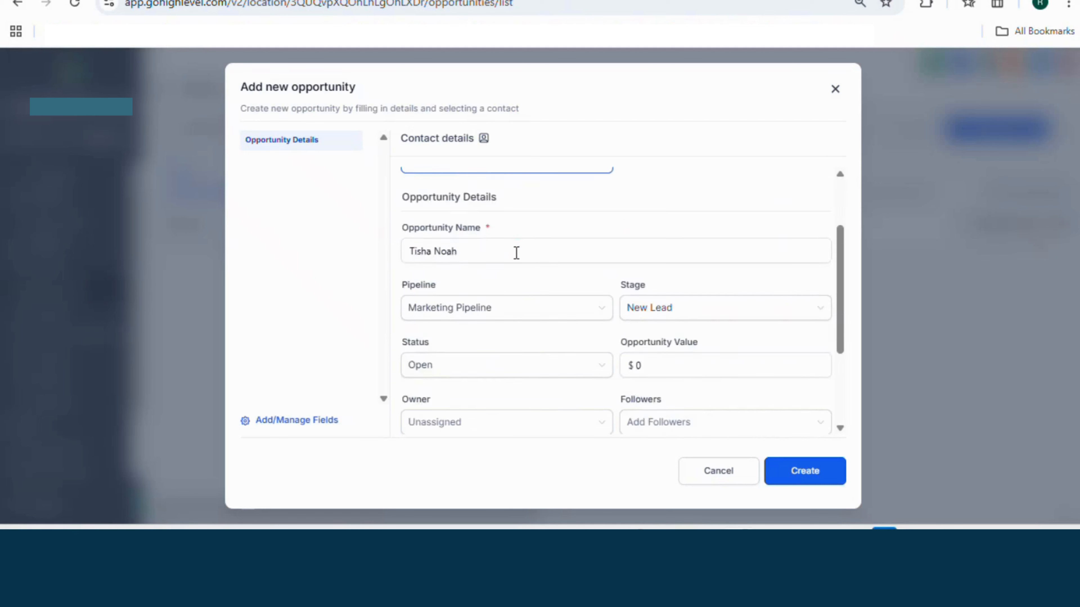
{"action": "left_click", "coordinate": [517, 221]}
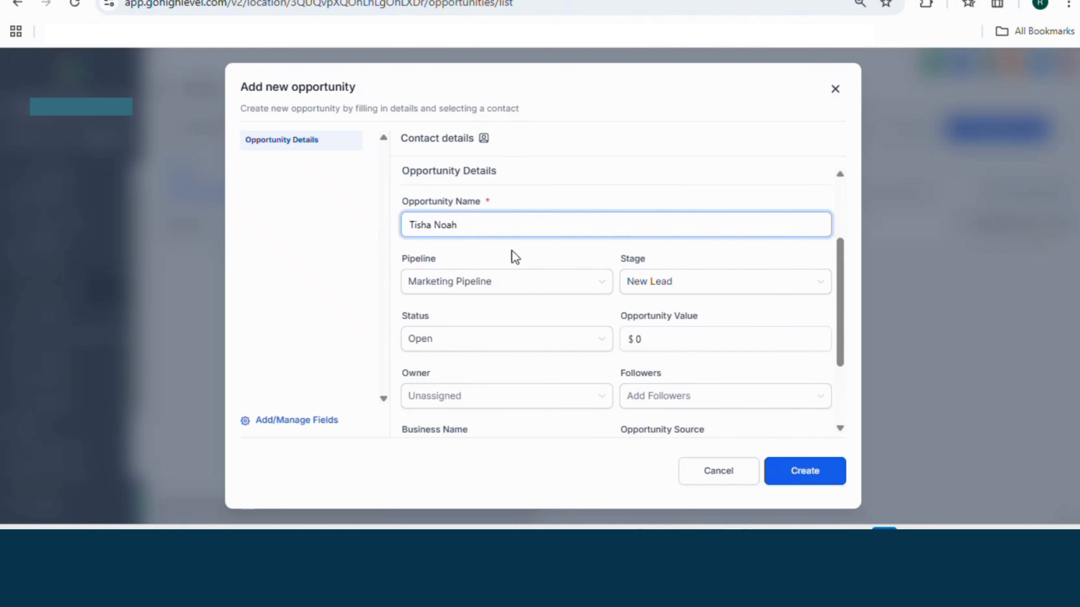
{"action": "left_click", "coordinate": [511, 280]}
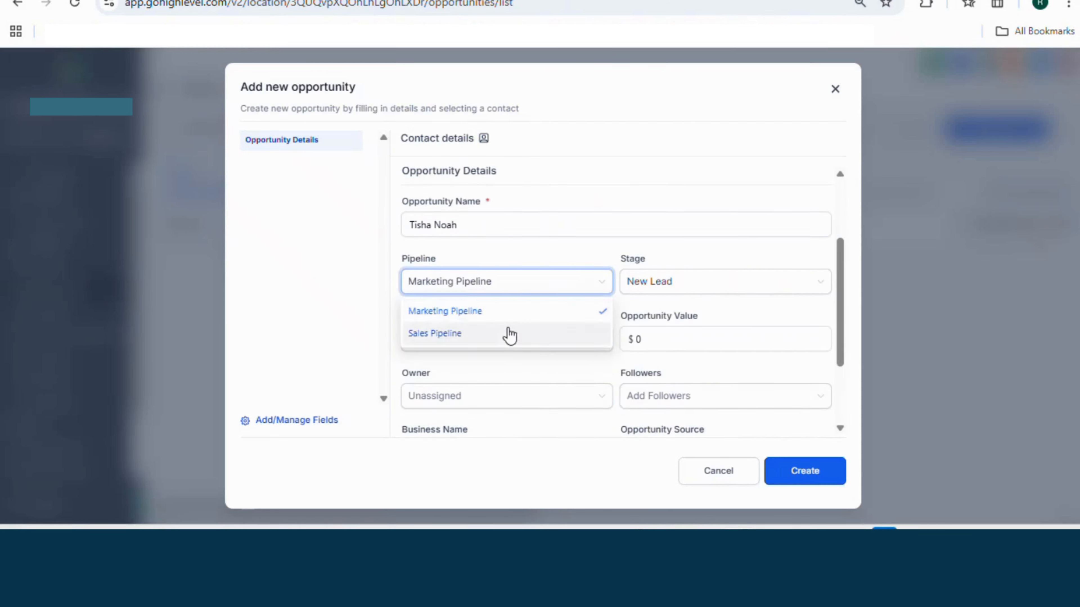
{"action": "left_click", "coordinate": [509, 335]}
{"action": "left_click", "coordinate": [642, 292]}
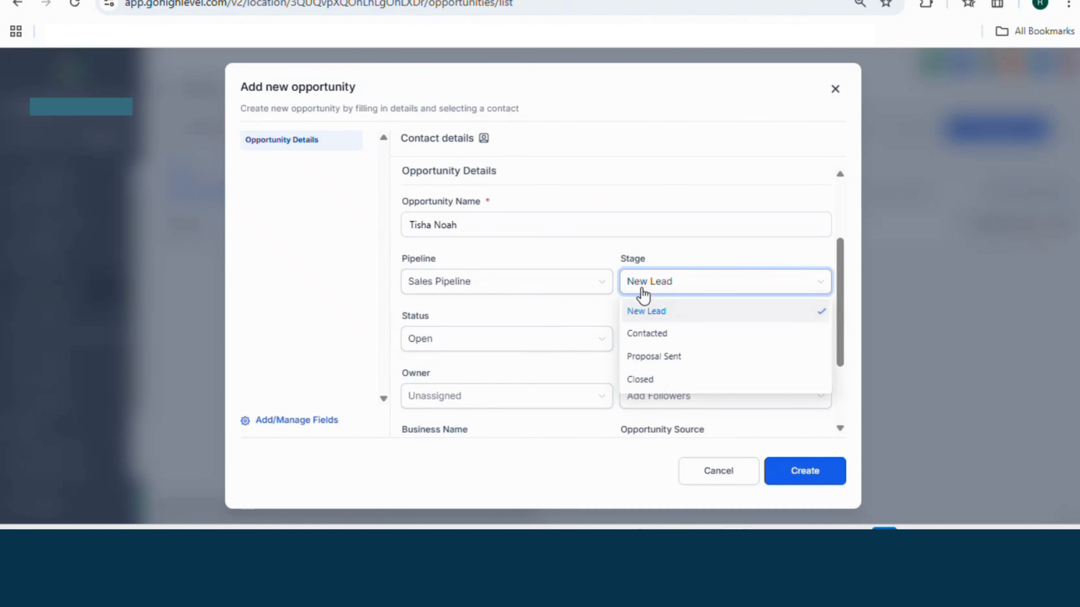
{"action": "left_click", "coordinate": [654, 338]}
Set the new opportunity's status to Won and its value to $100.
{"action": "scroll", "coordinate": [655, 332], "scroll_direction": "down", "scroll_amount": 3}
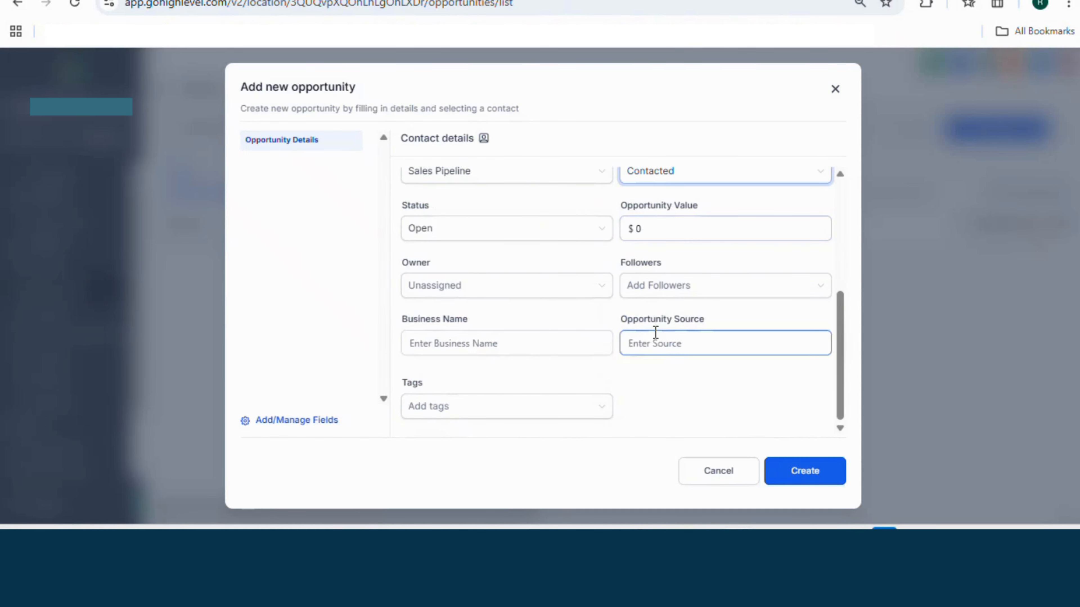
{"action": "left_click", "coordinate": [525, 234]}
{"action": "left_click", "coordinate": [526, 304]}
{"action": "left_click", "coordinate": [654, 231]}
{"action": "type", "text": "1"}
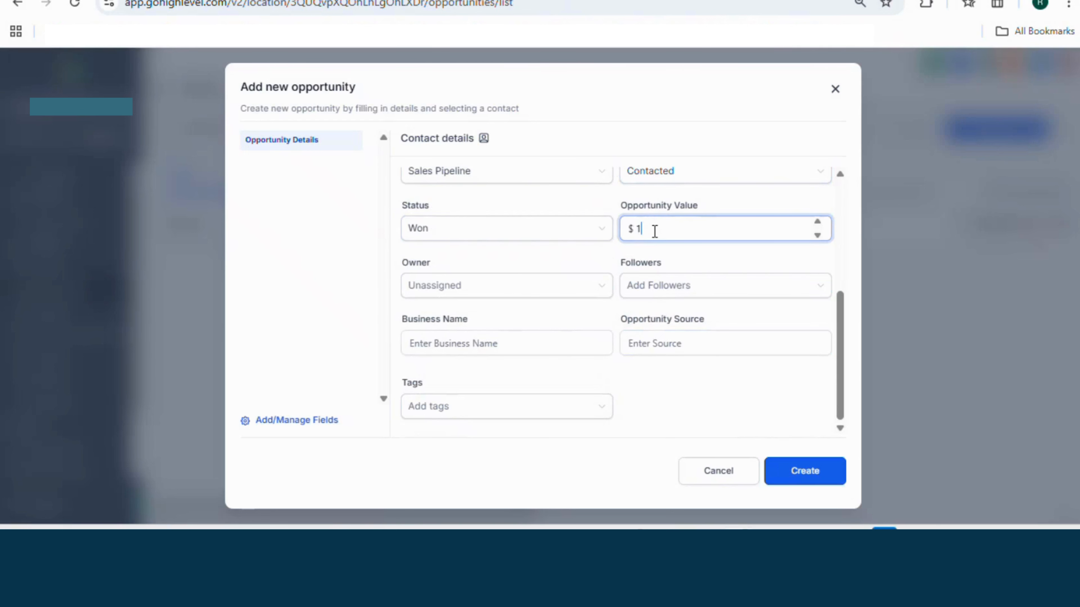
{"action": "type", "text": "00"}
Examine the owner, followers, business name, source and tags fields, and close the opportunity form without creating it.
{"action": "left_click", "coordinate": [576, 290]}
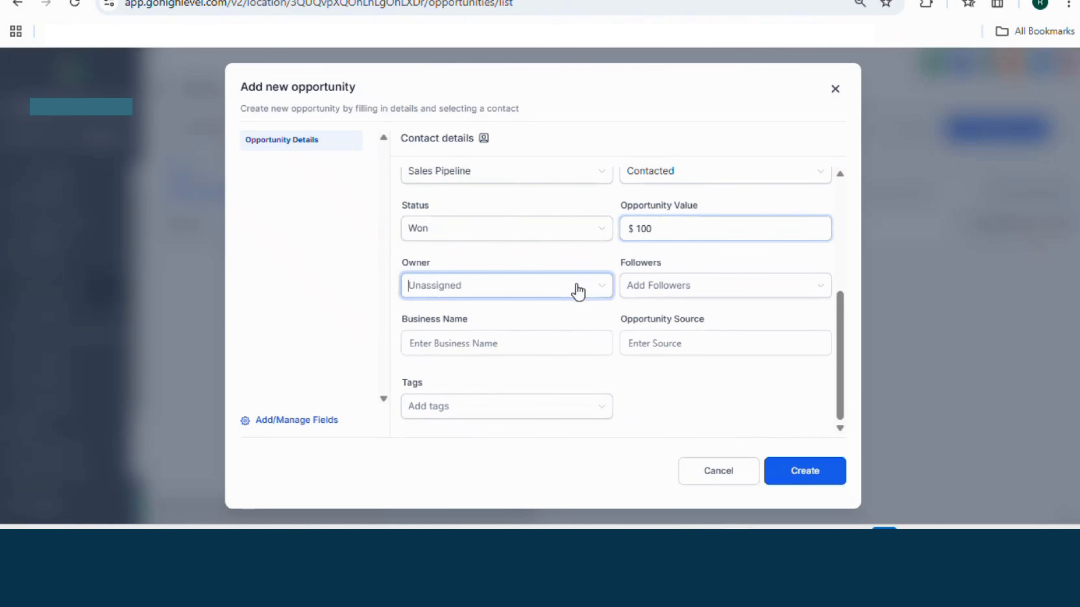
{"action": "left_click", "coordinate": [662, 298]}
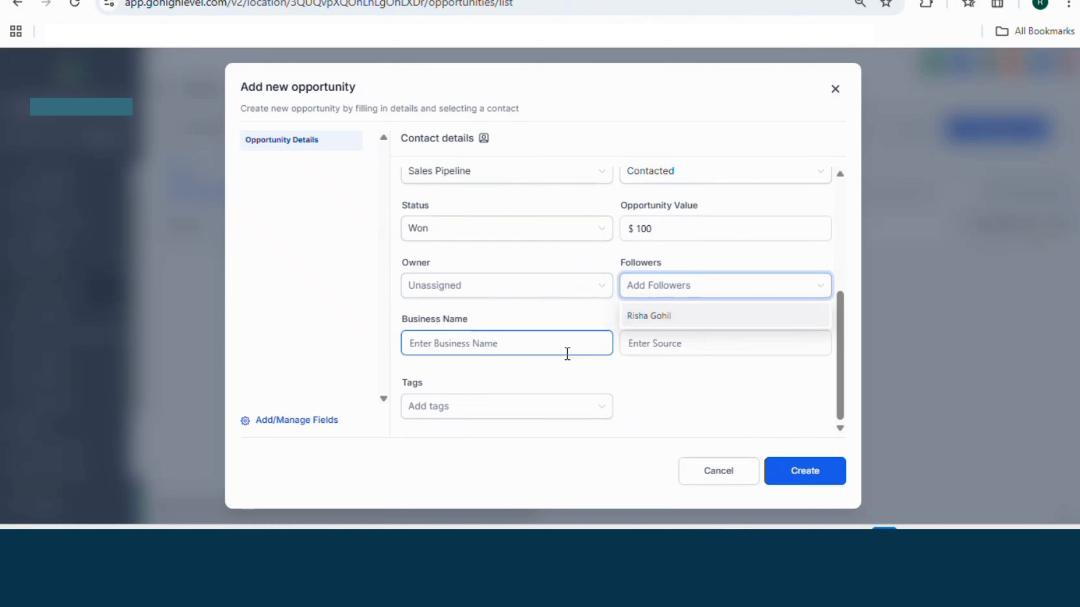
{"action": "left_click", "coordinate": [634, 343]}
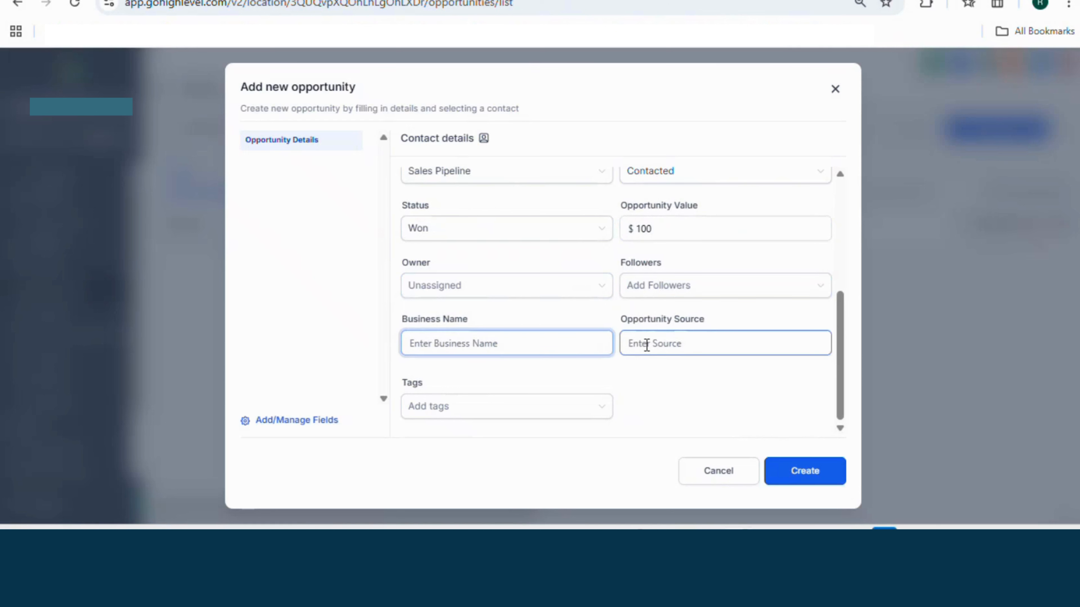
{"action": "left_click", "coordinate": [538, 410]}
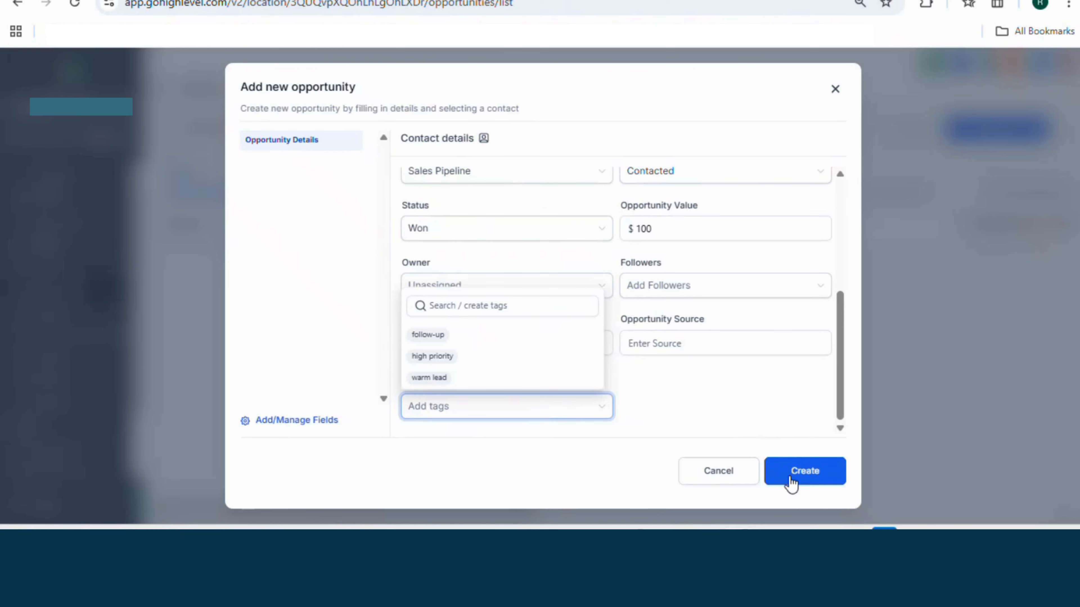
{"action": "left_click", "coordinate": [834, 91]}
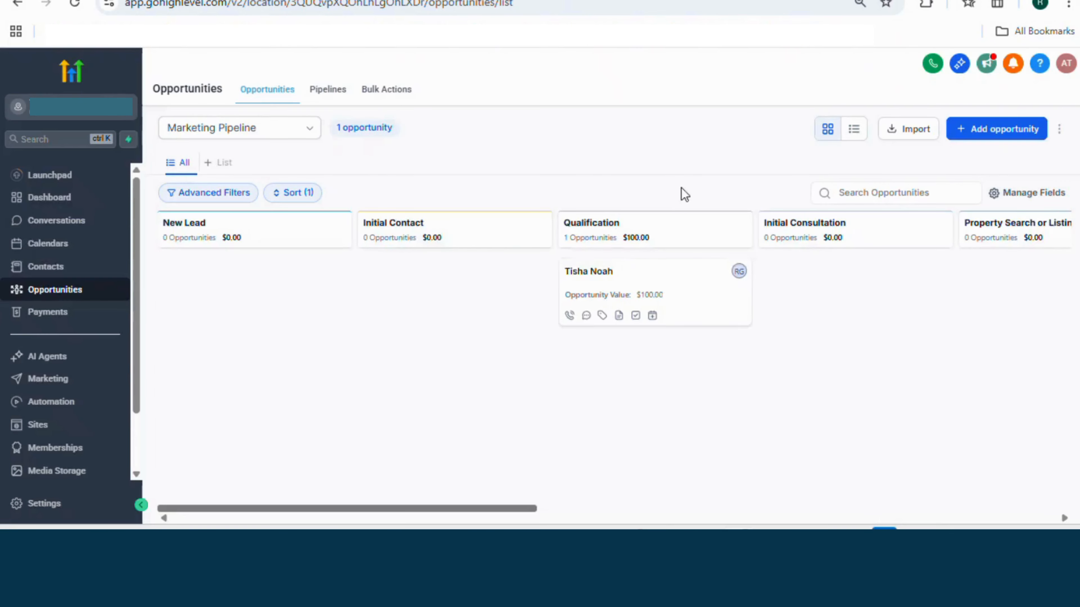
Open the existing opportunity in the Qualification stage and display its tasks.
{"action": "left_click", "coordinate": [622, 283]}
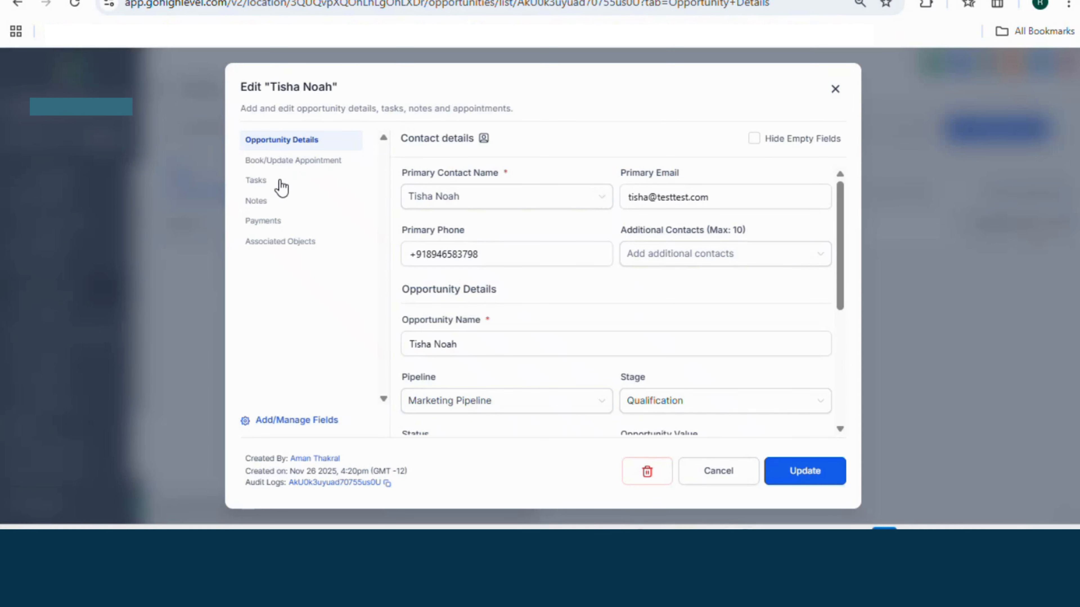
{"action": "left_click", "coordinate": [281, 183]}
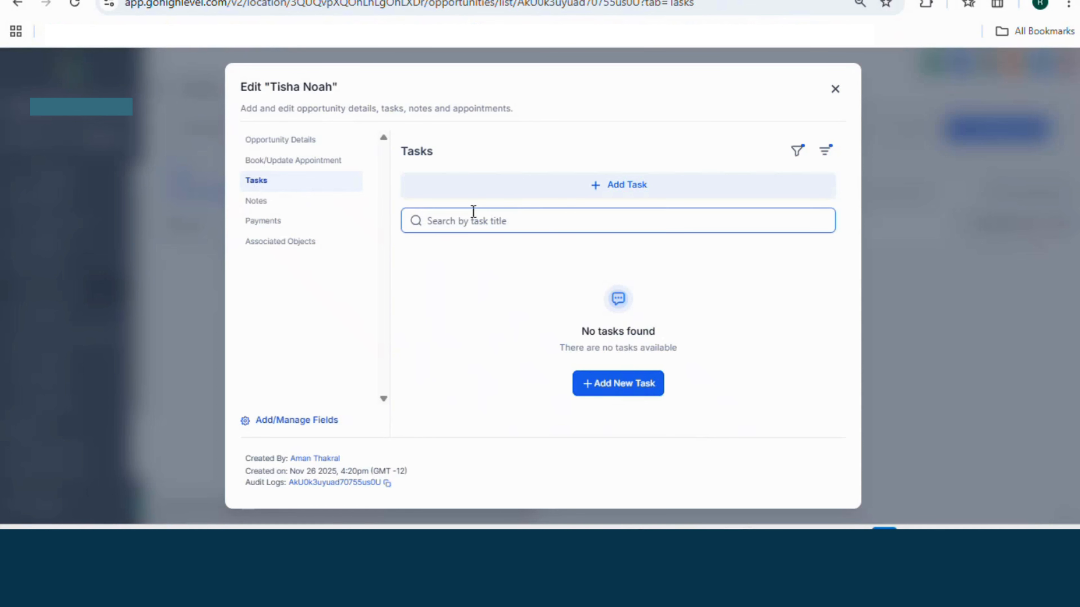
Start a new task for the opportunity with the title ABC, leaving its description empty.
{"action": "left_click", "coordinate": [602, 187]}
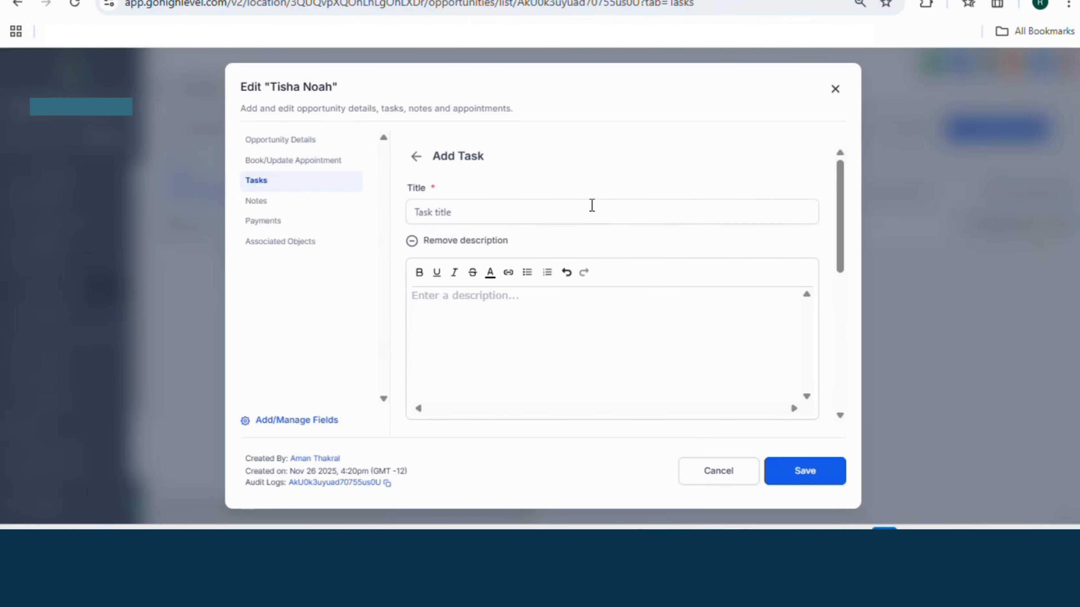
{"action": "left_click", "coordinate": [545, 216]}
{"action": "type", "text": "AB"}
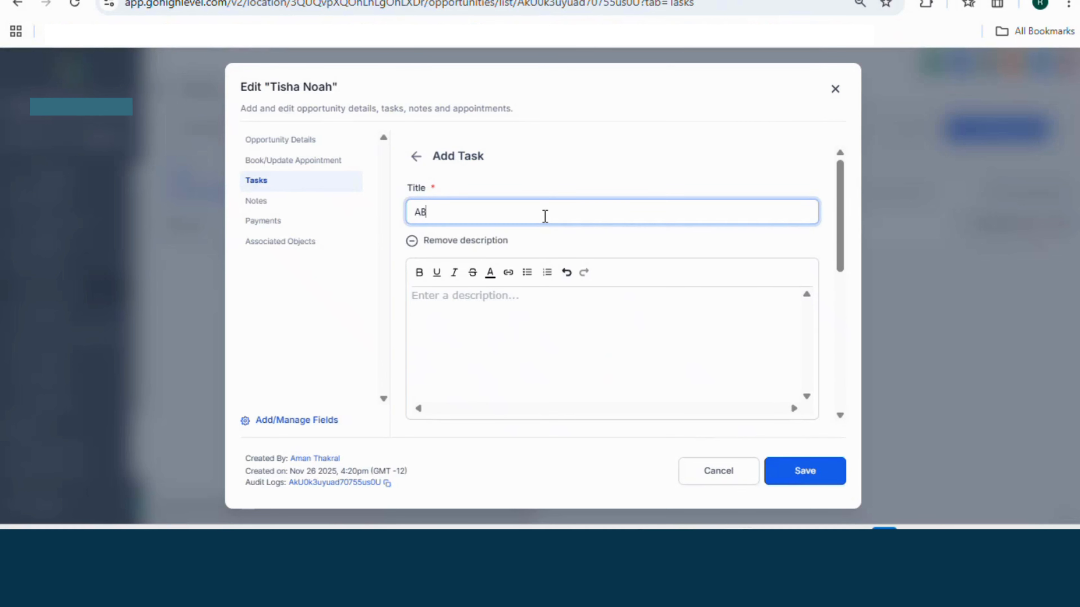
{"action": "type", "text": "C"}
{"action": "left_click", "coordinate": [543, 300]}
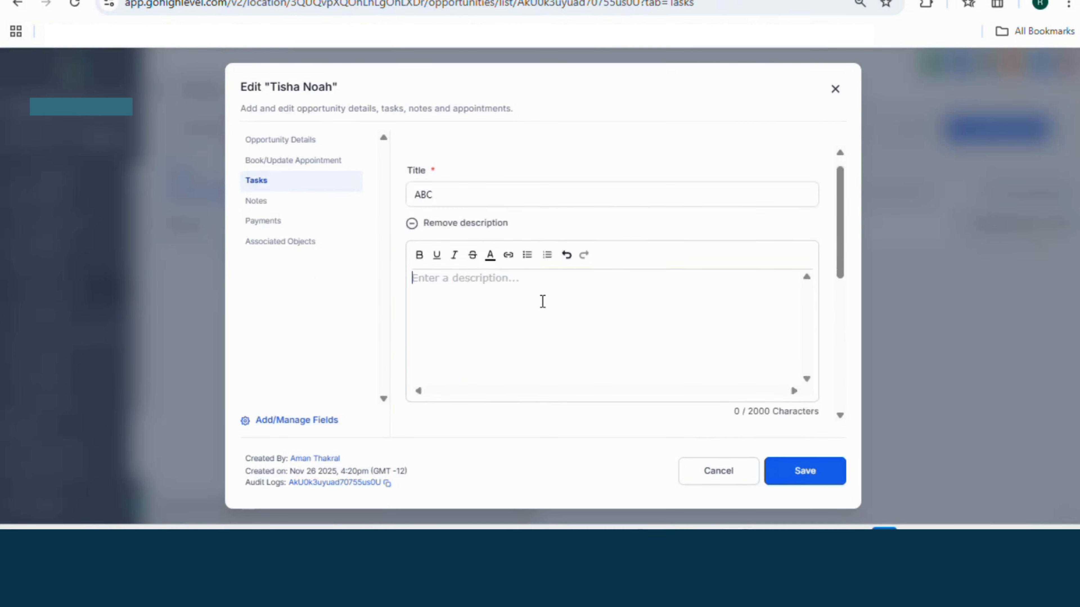
Preview the task's recurrence settings, turn recurrence back off, and assign the task to a team member.
{"action": "scroll", "coordinate": [543, 304], "scroll_direction": "down", "scroll_amount": 5}
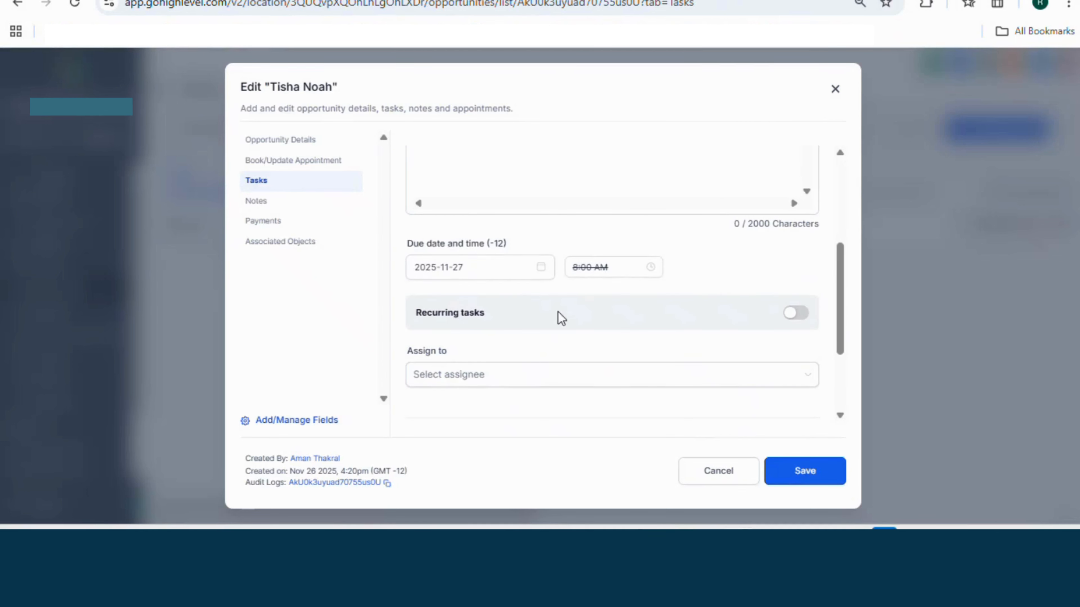
{"action": "left_click", "coordinate": [800, 318]}
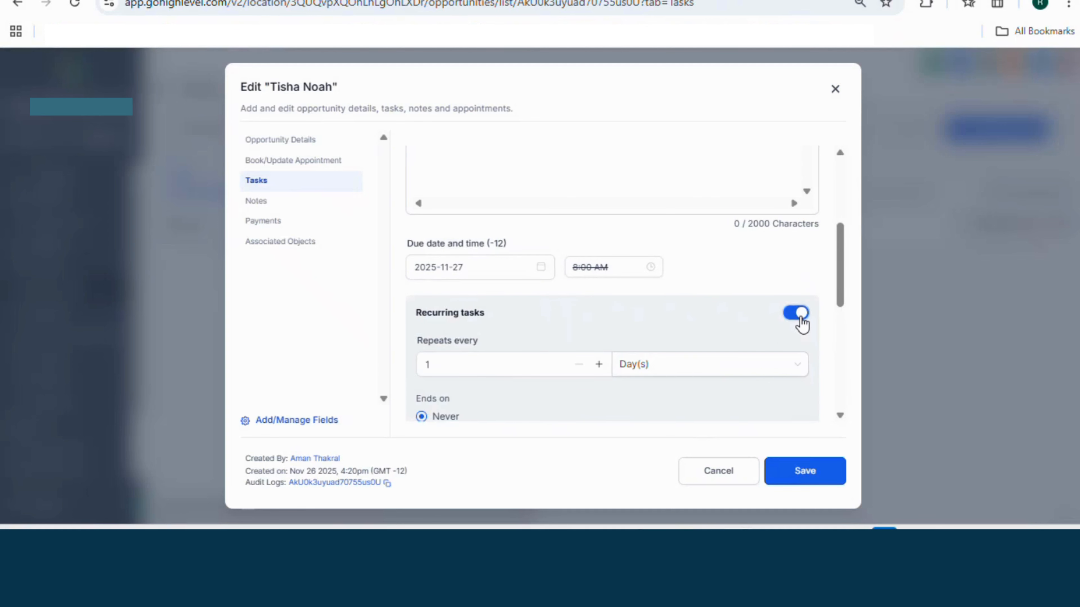
{"action": "left_click", "coordinate": [801, 318]}
{"action": "scroll", "coordinate": [746, 352], "scroll_direction": "down", "scroll_amount": 3}
{"action": "left_click", "coordinate": [677, 251]}
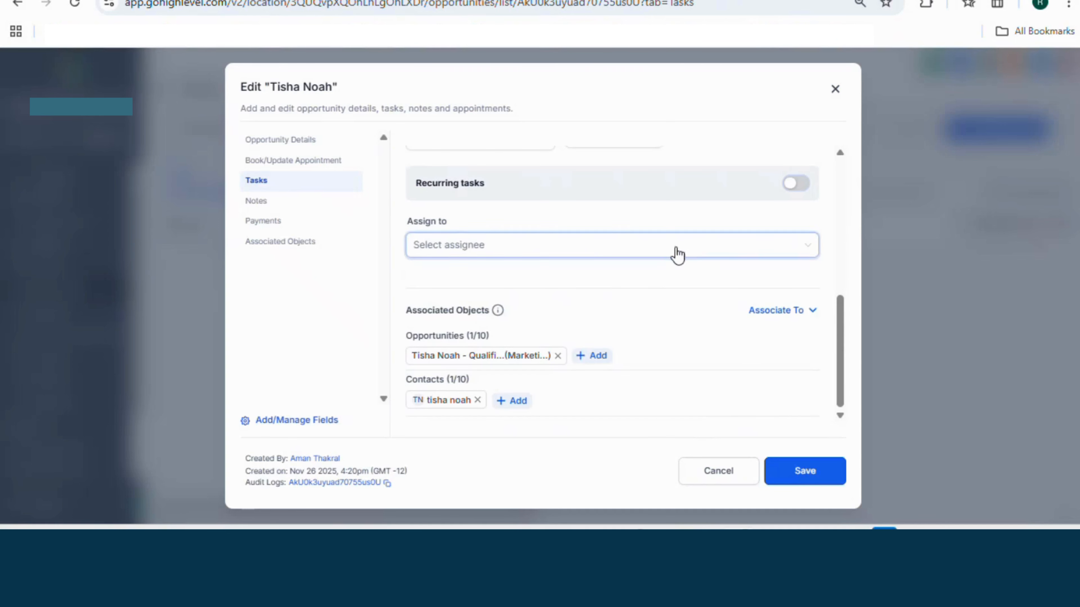
{"action": "left_click", "coordinate": [665, 277]}
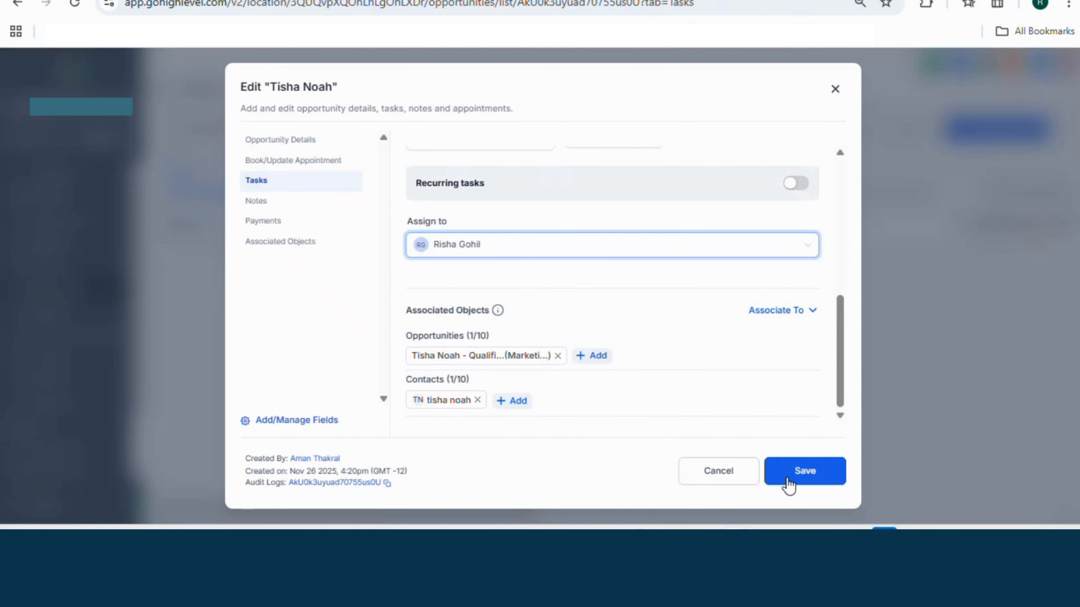
Switch to the opportunity's notes, discarding the unsaved task.
{"action": "left_click", "coordinate": [296, 206]}
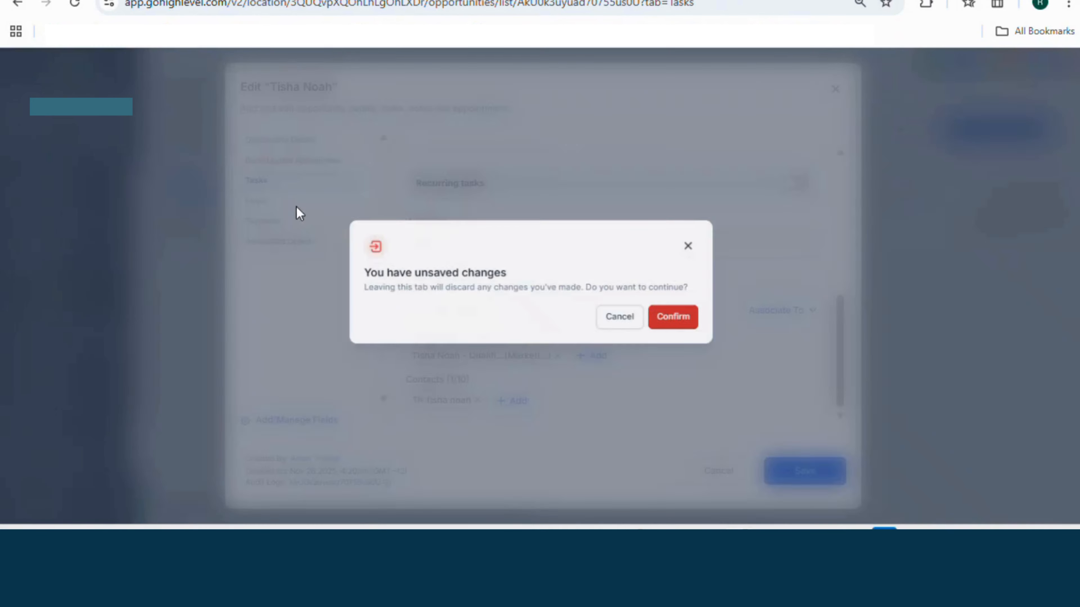
{"action": "left_click", "coordinate": [681, 326]}
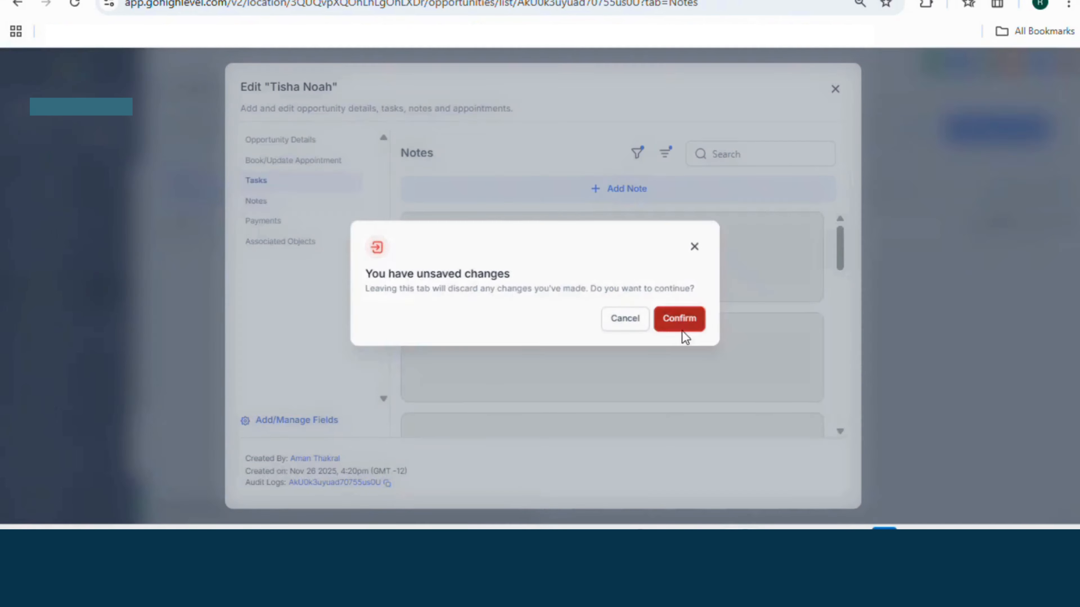
Display the opportunity's payments and the available payment actions, and close the opportunity.
{"action": "left_click", "coordinate": [318, 227]}
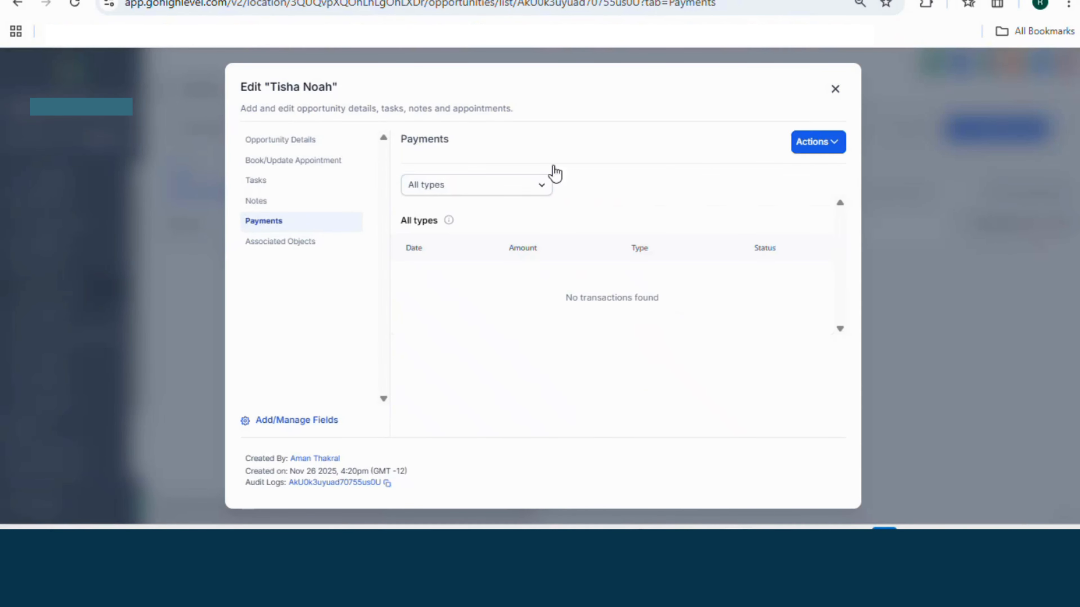
{"action": "left_click", "coordinate": [800, 149]}
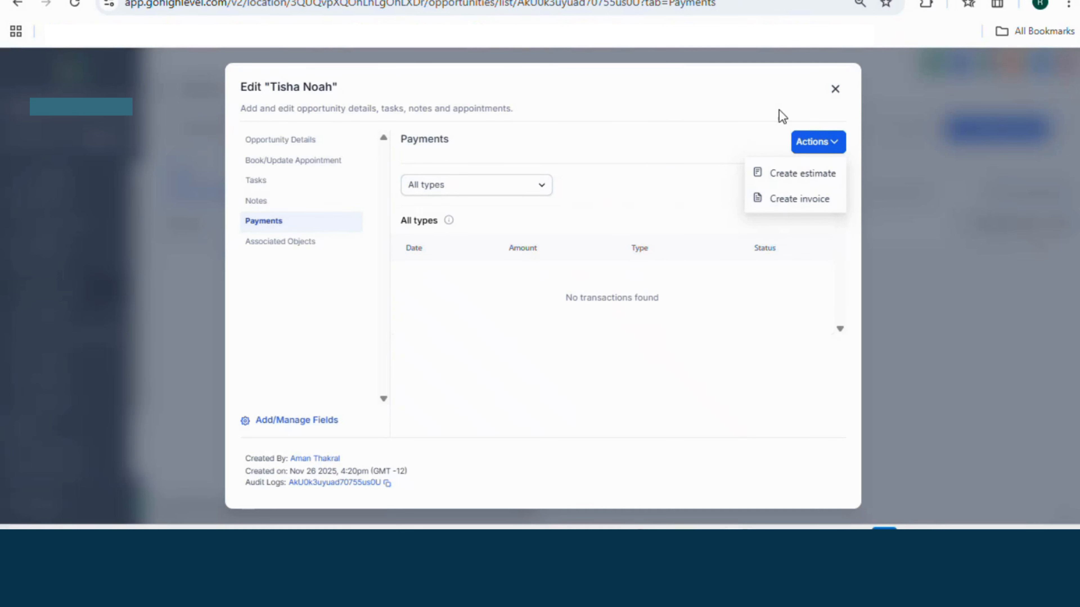
{"action": "left_click", "coordinate": [836, 90]}
{"action": "left_click", "coordinate": [835, 90]}
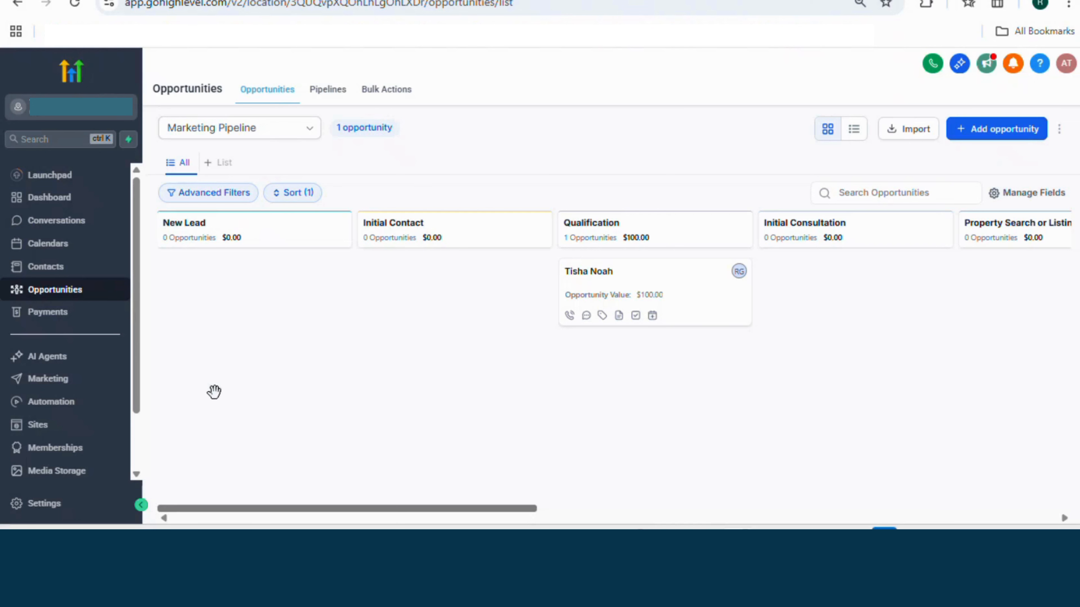
Open the Dashboard and look over its opportunity status, value, conversion, funnel and stage distribution widgets.
{"action": "left_click", "coordinate": [79, 204]}
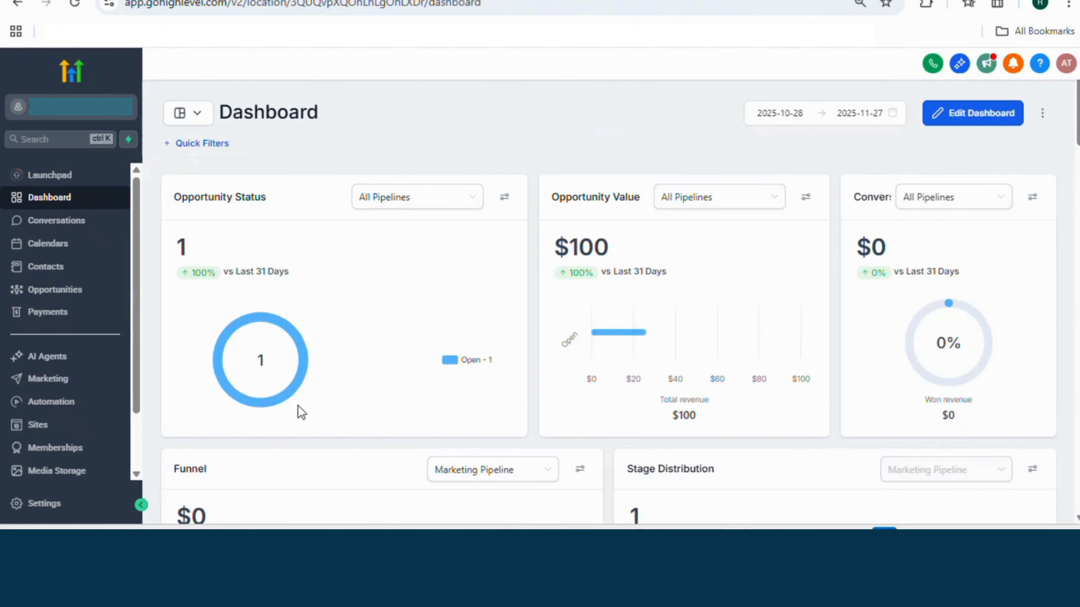
{"action": "scroll", "coordinate": [412, 400], "scroll_direction": "down", "scroll_amount": 3}
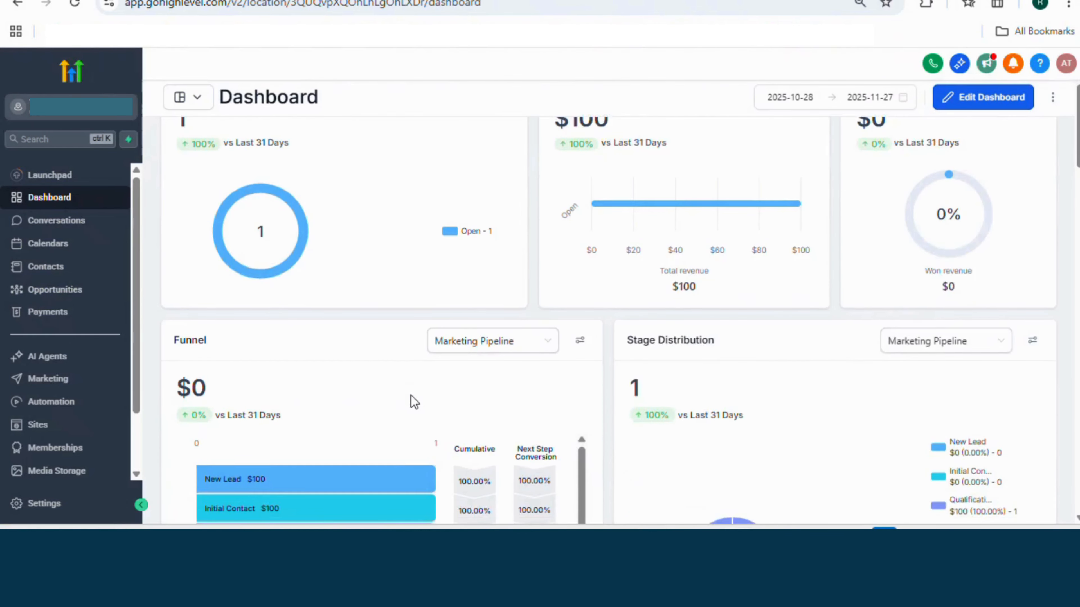
{"action": "scroll", "coordinate": [410, 395], "scroll_direction": "down", "scroll_amount": 3}
{"action": "scroll", "coordinate": [411, 395], "scroll_direction": "up", "scroll_amount": 5}
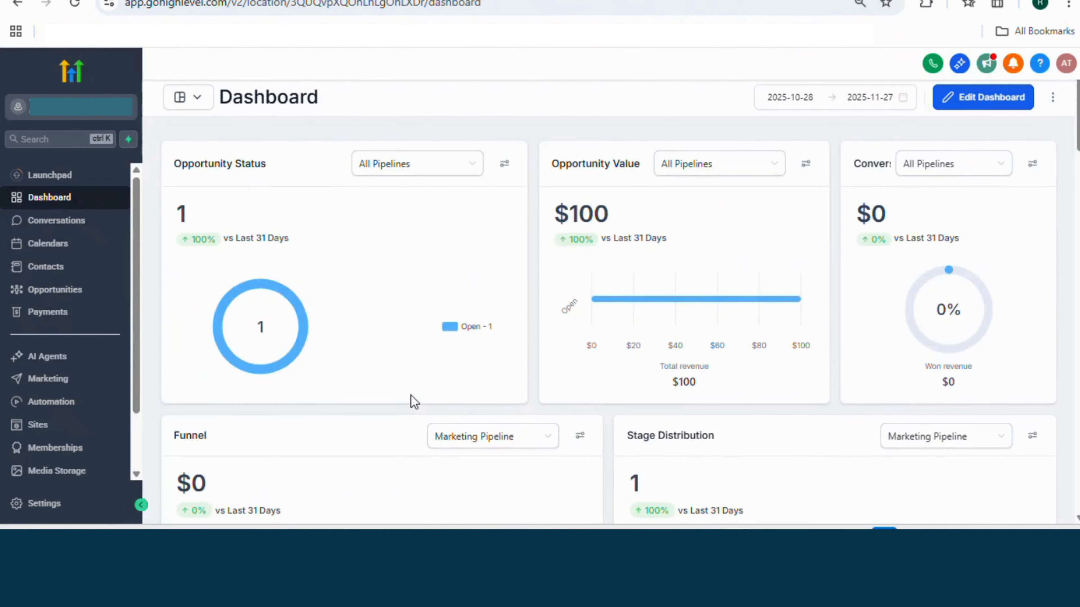